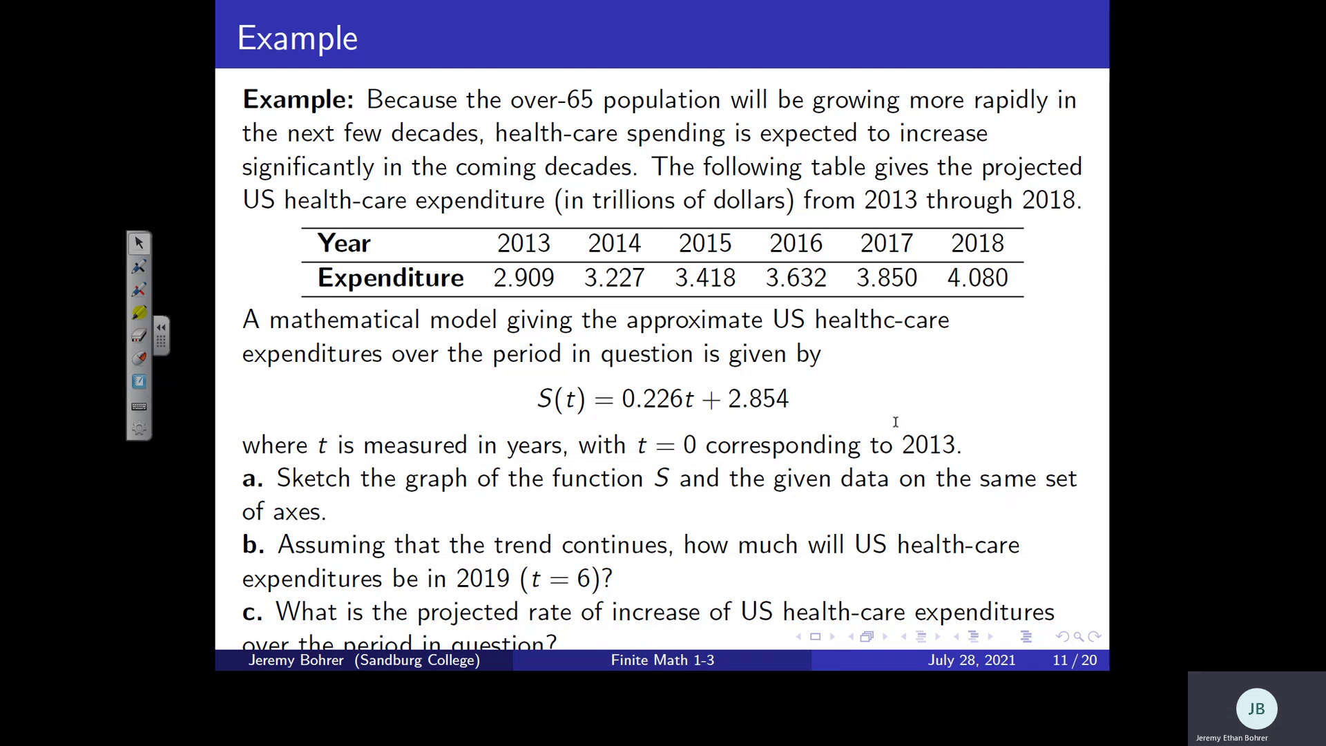
Step: Switch to Chrome and search the web for 'desmos.com graphing'
key("alt+Tab")
key("alt+Tab")
key("alt+Tab")
key("alt+Tab")
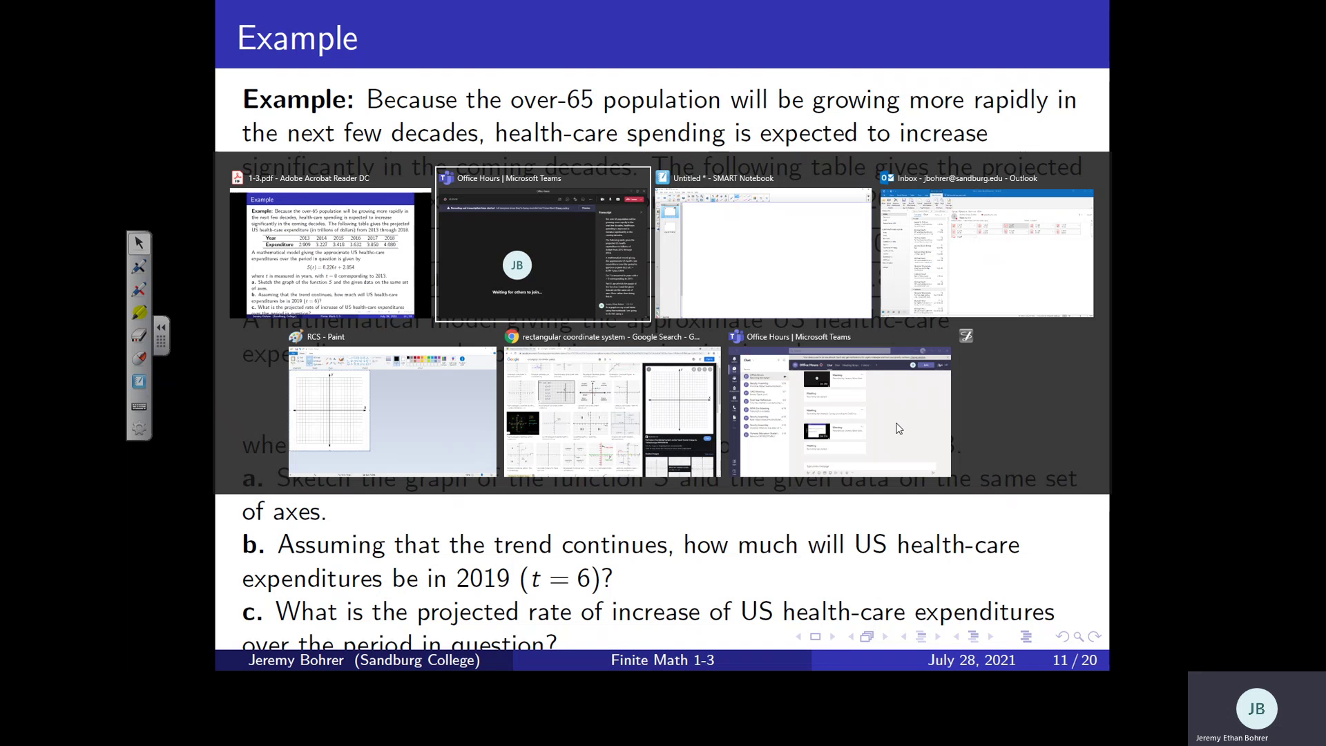
key("alt+Tab")
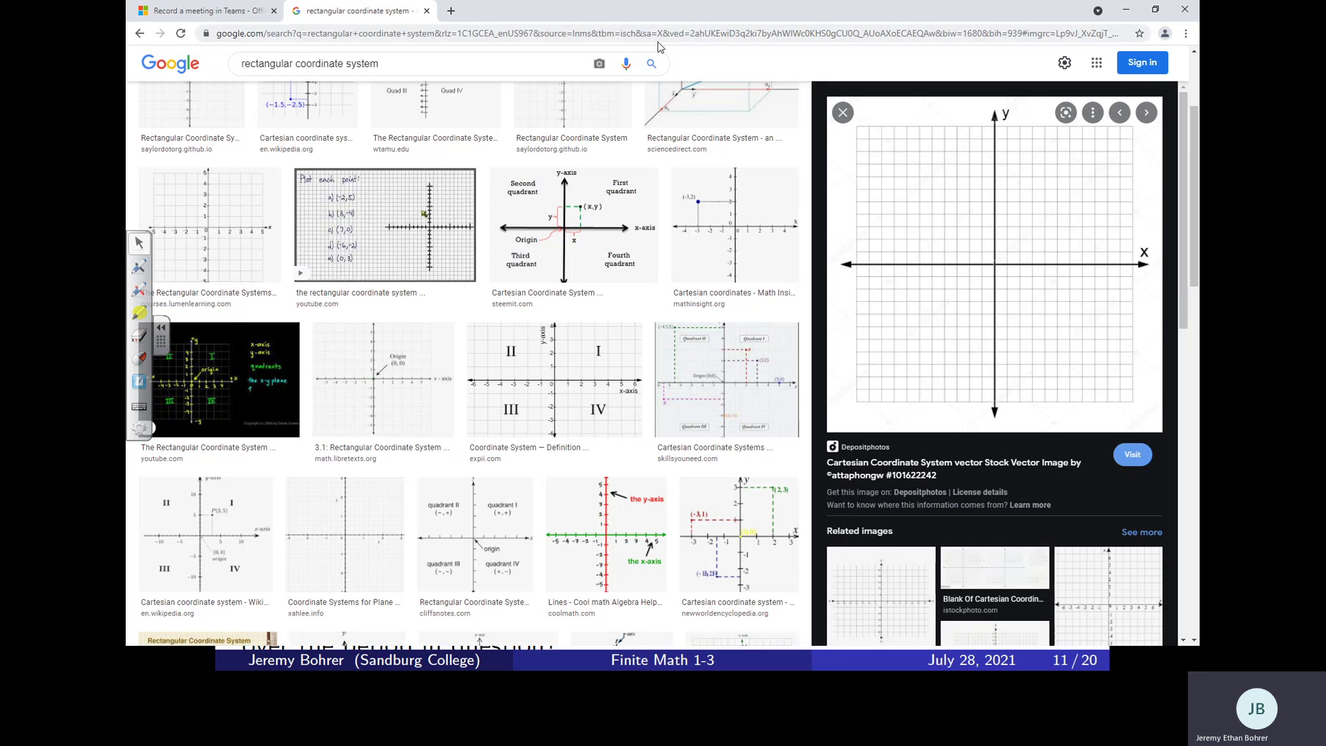
left_click(663, 36)
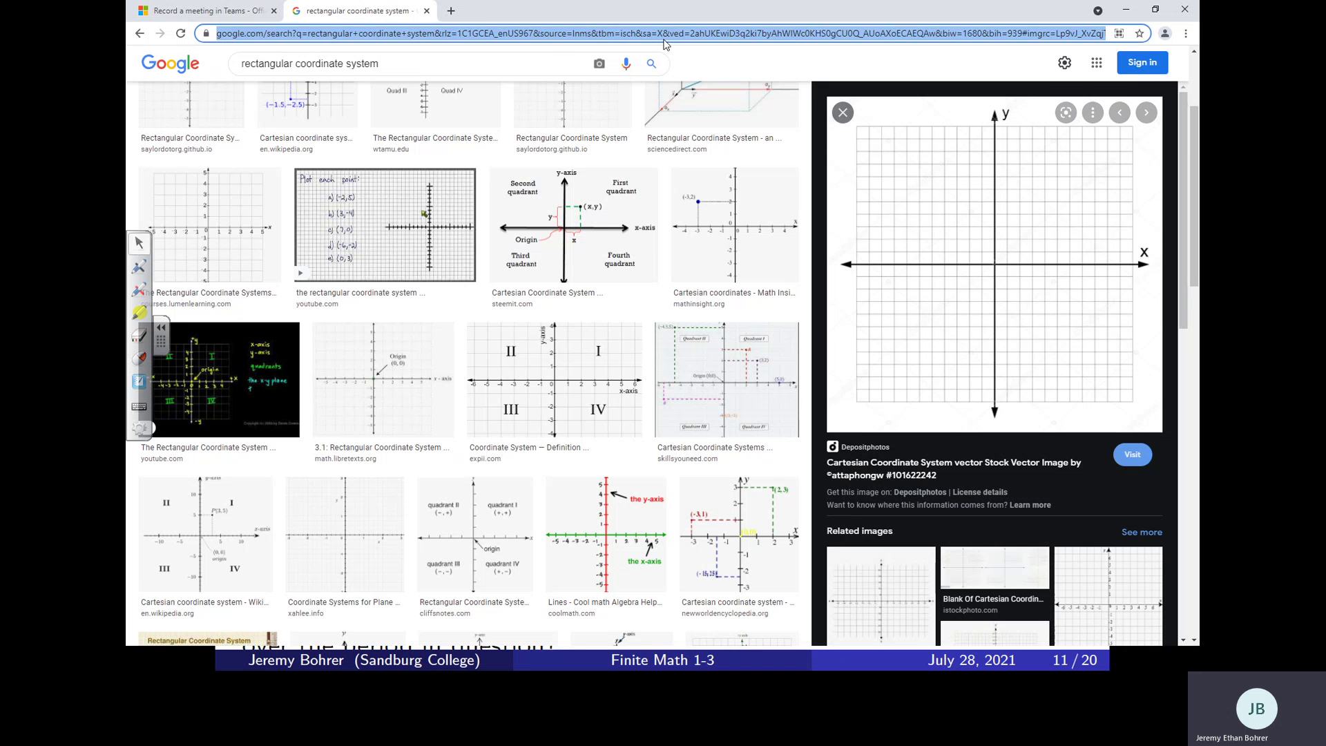
type("d")
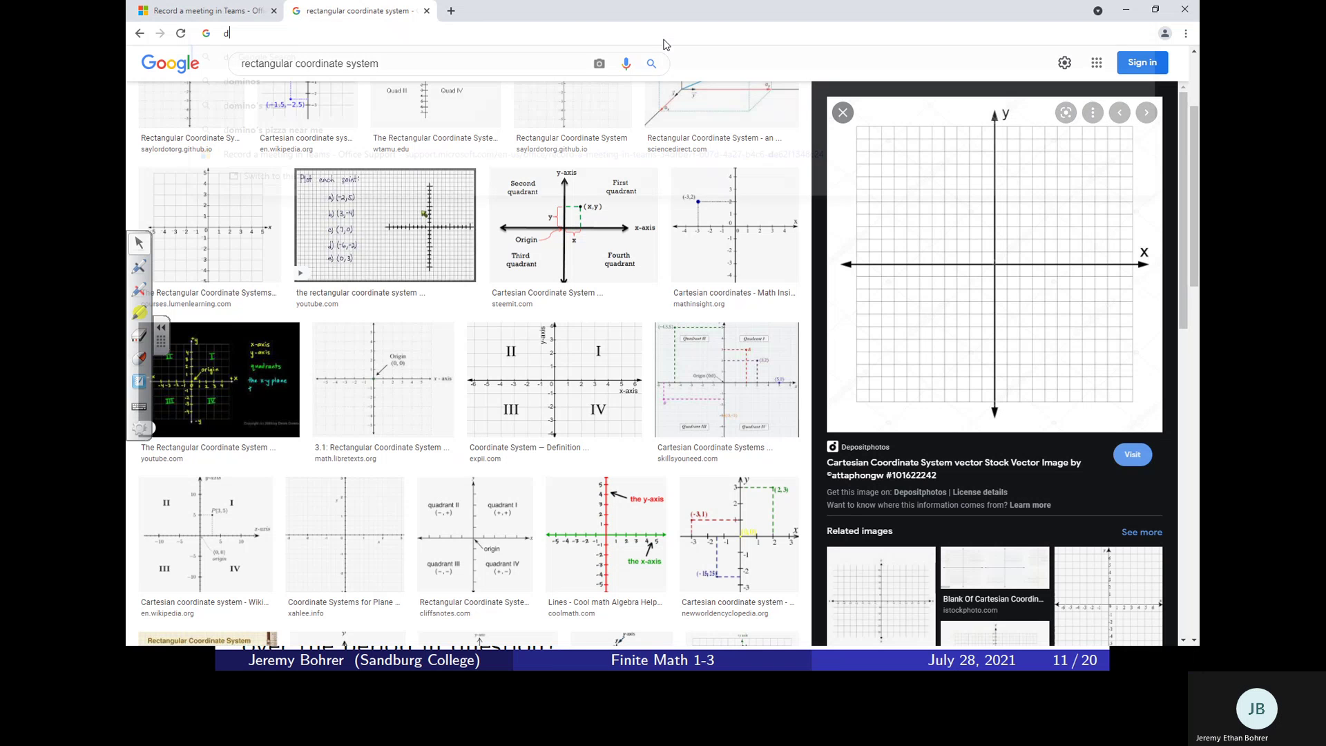
type("esmos.com")
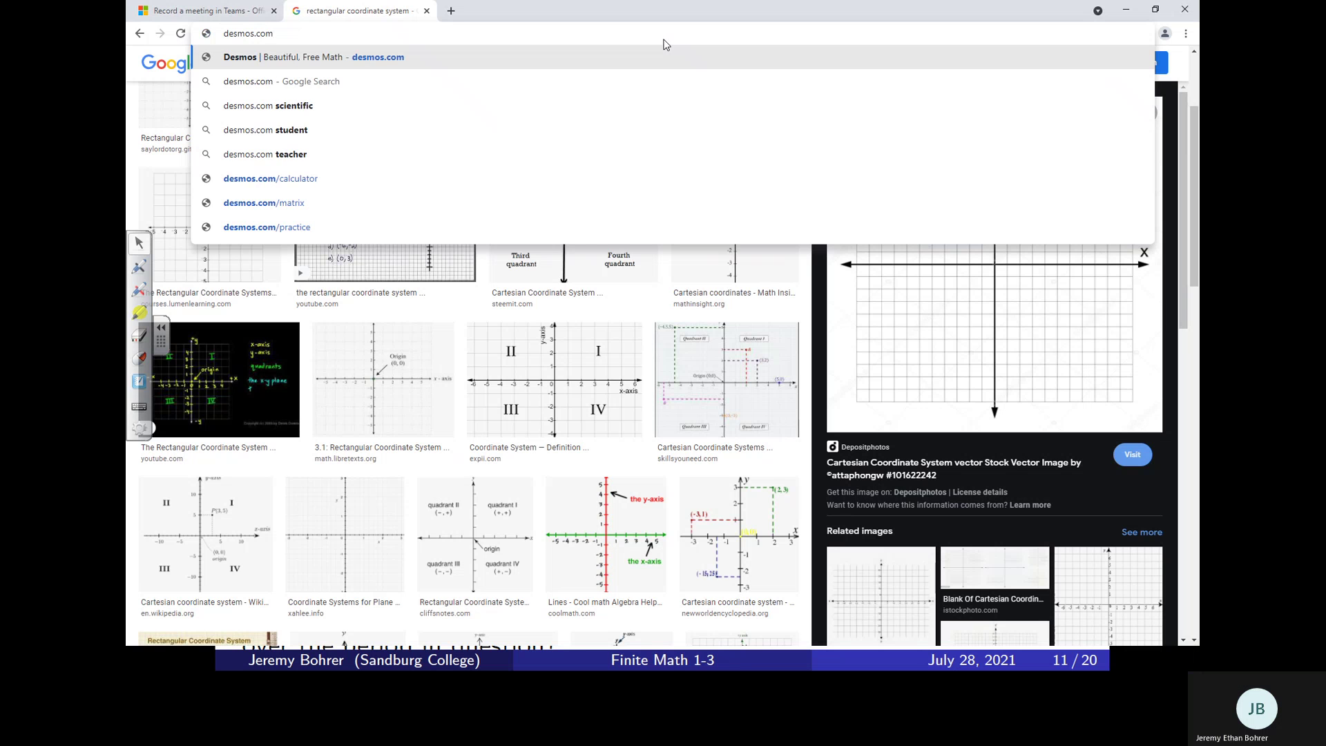
type(" grap")
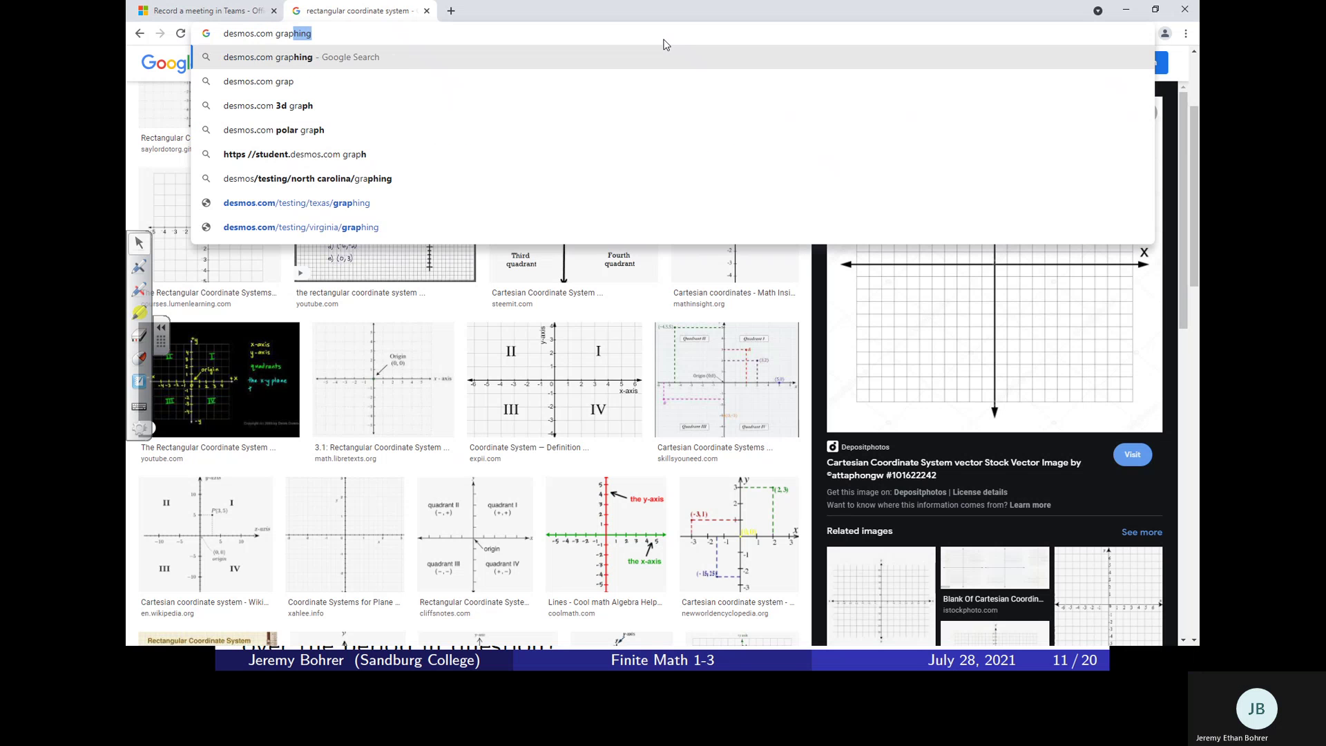
type("h")
key("Return")
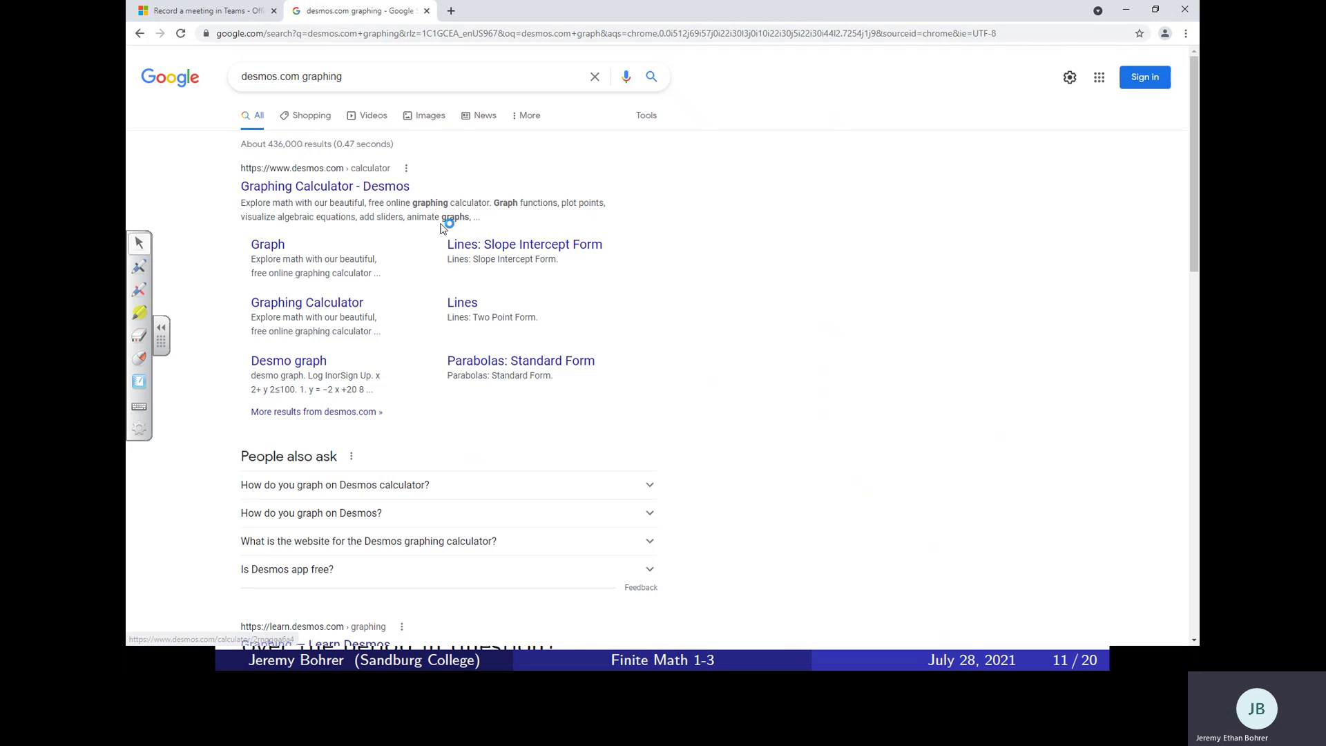
Step: Open the Desmos Graphing Calculator result and begin expression 1 with 'y='
left_click(319, 187)
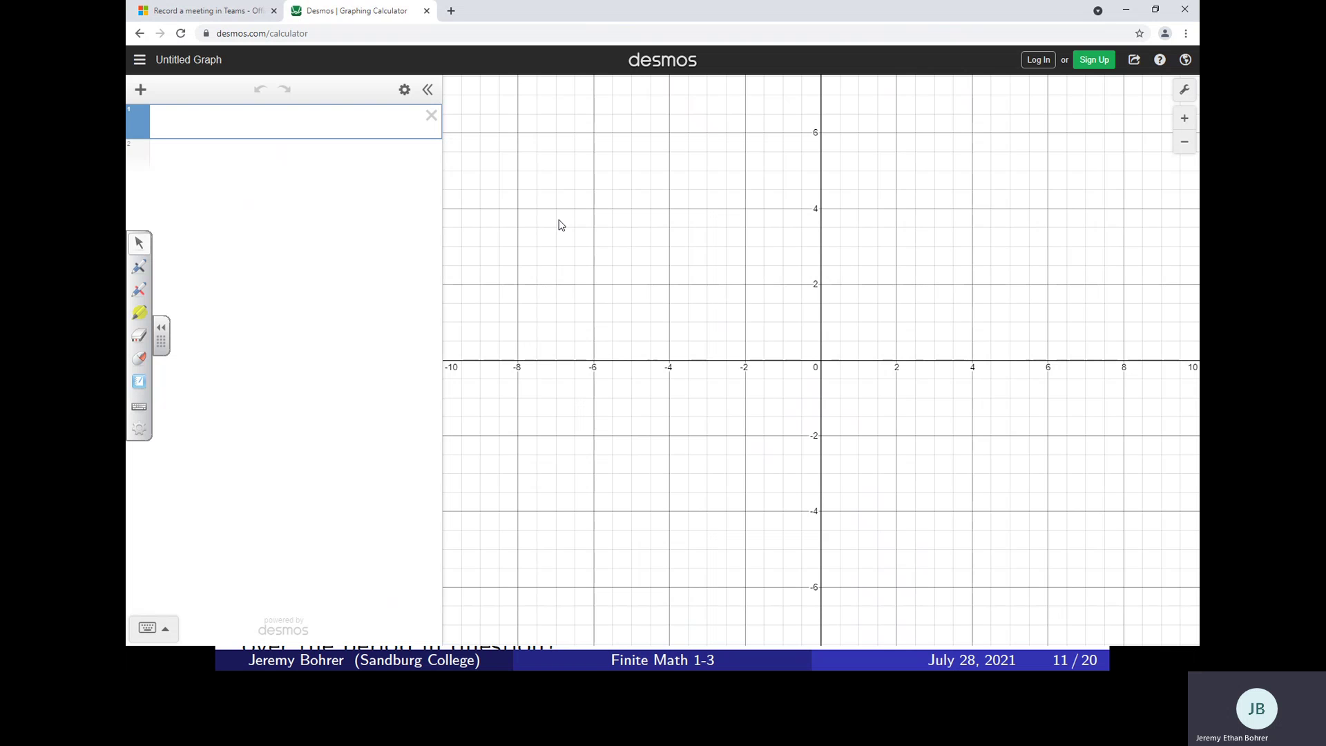
key("alt+Tab")
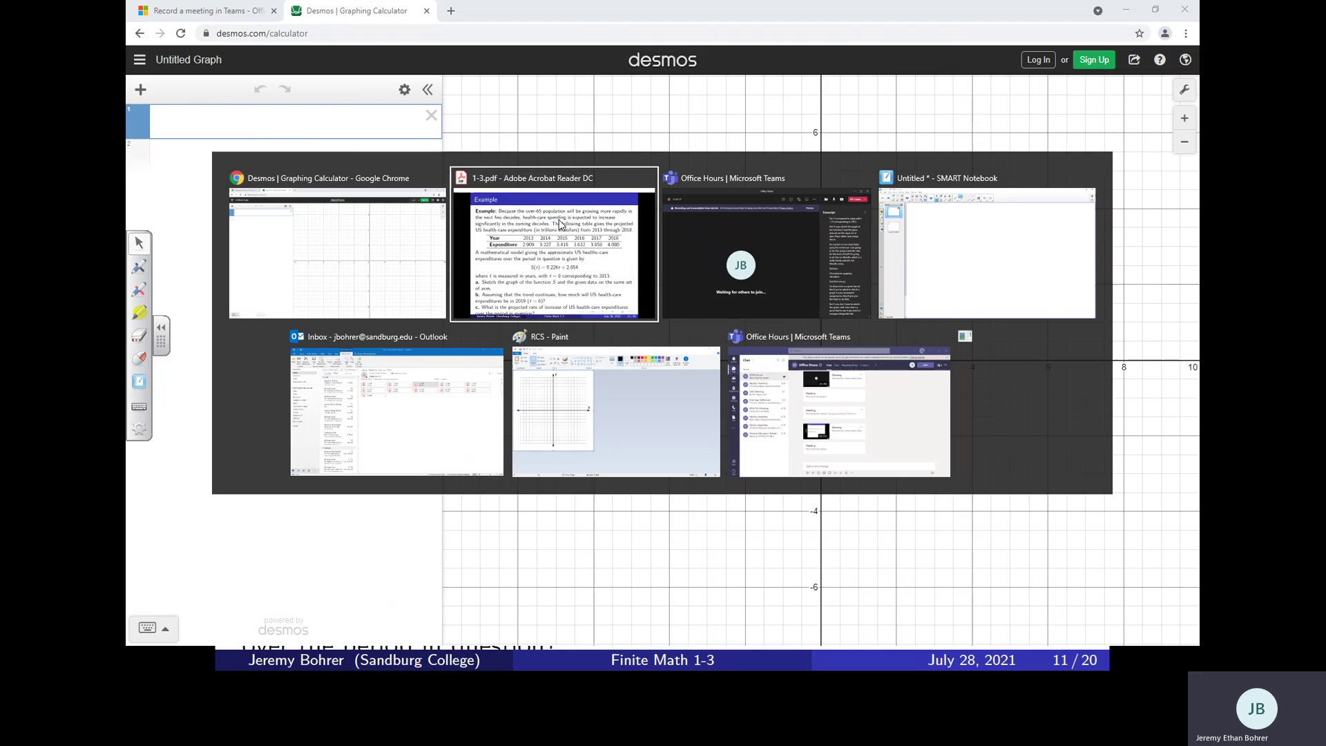
key("alt+Tab")
type("d")
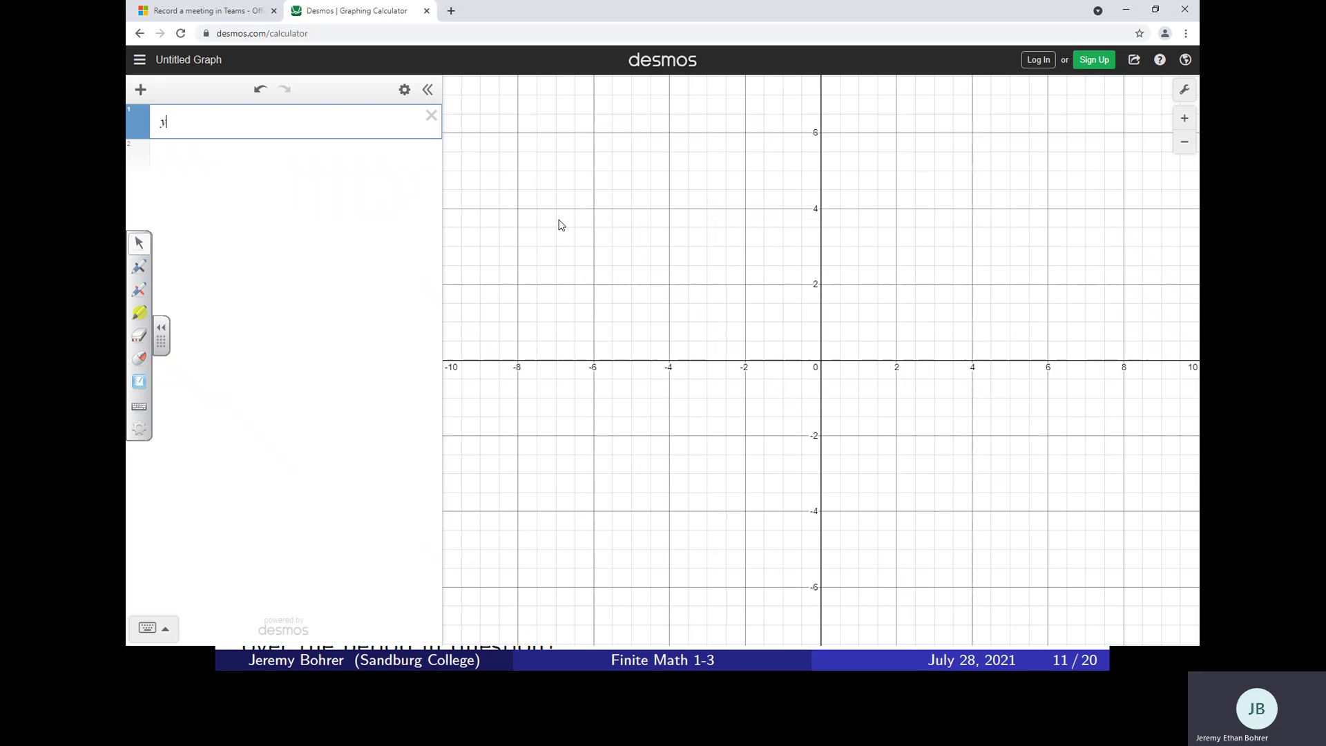
key("BackSpace")
type("y=m")
key("BackSpace")
key("BackSpace")
type("=")
Step: Complete the equation y=.226t+2.854, correcting the intercept, and add a new expression row
key("alt+Tab")
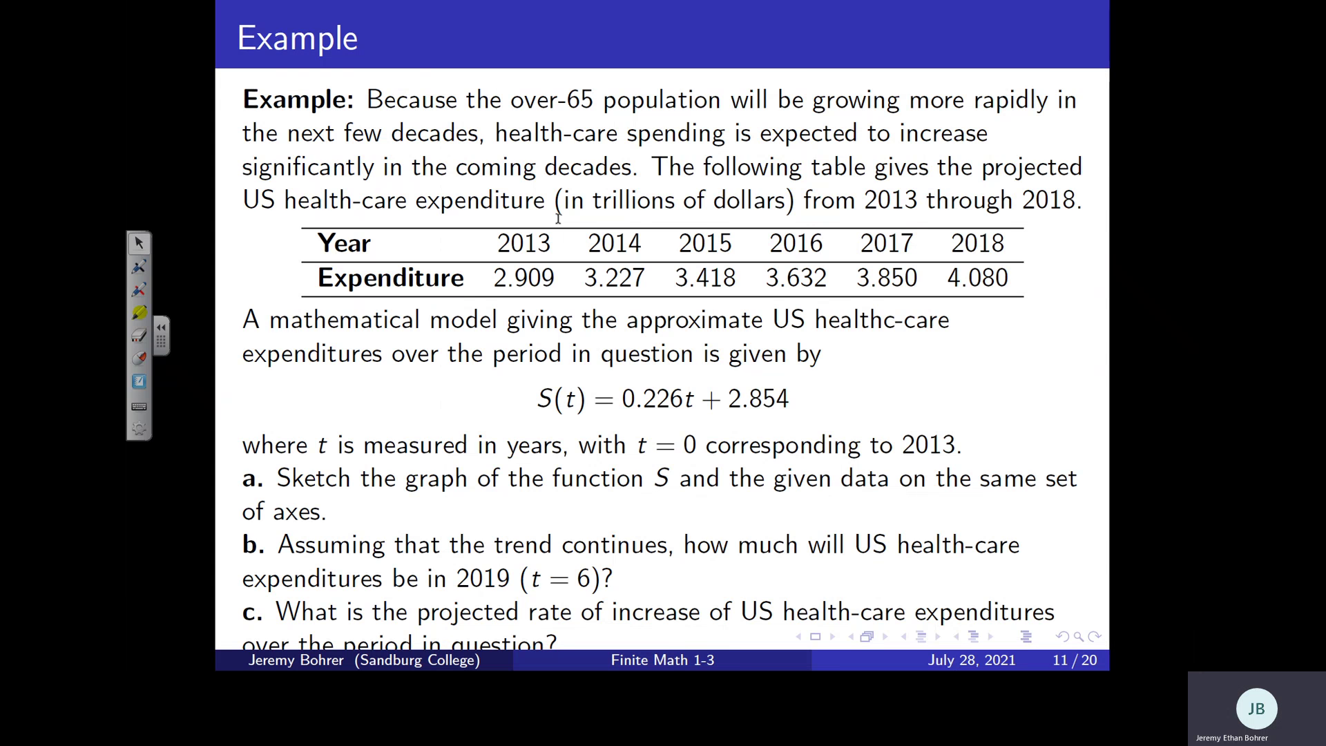
key("alt+Tab")
type(".22")
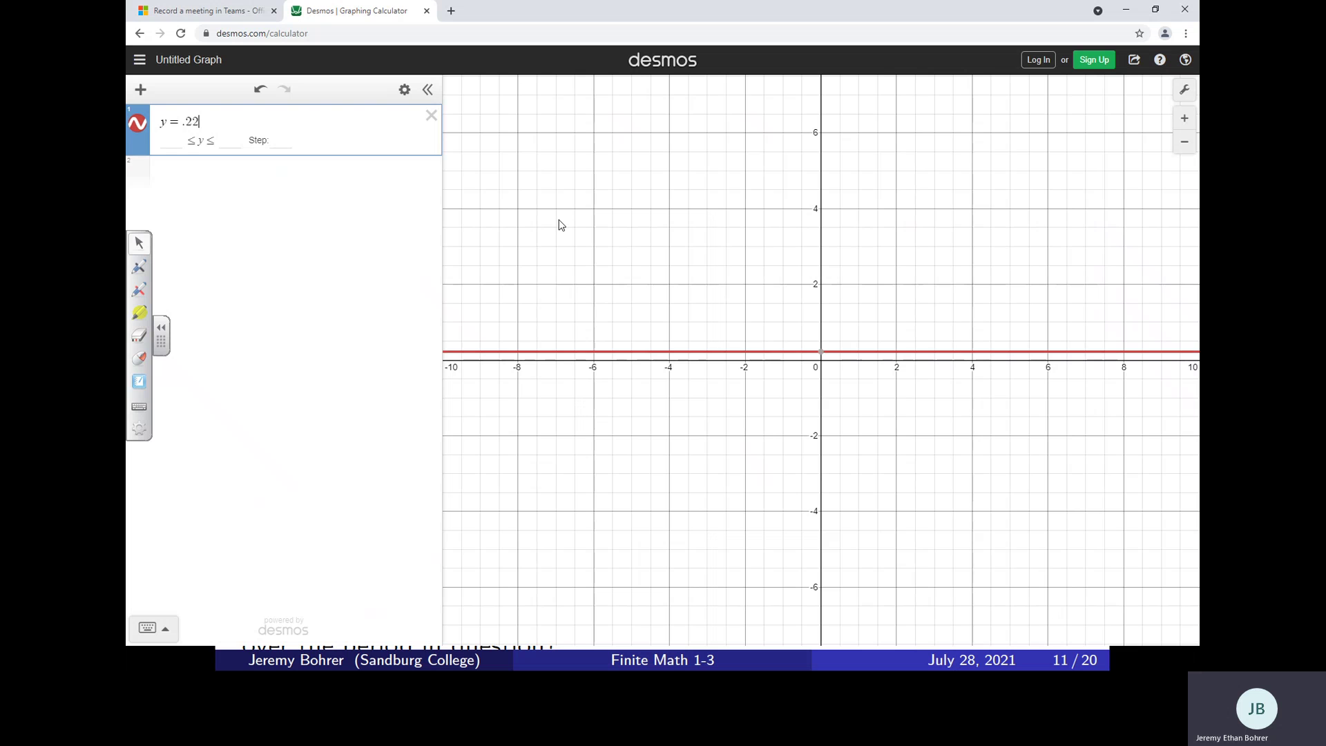
type("6t+2")
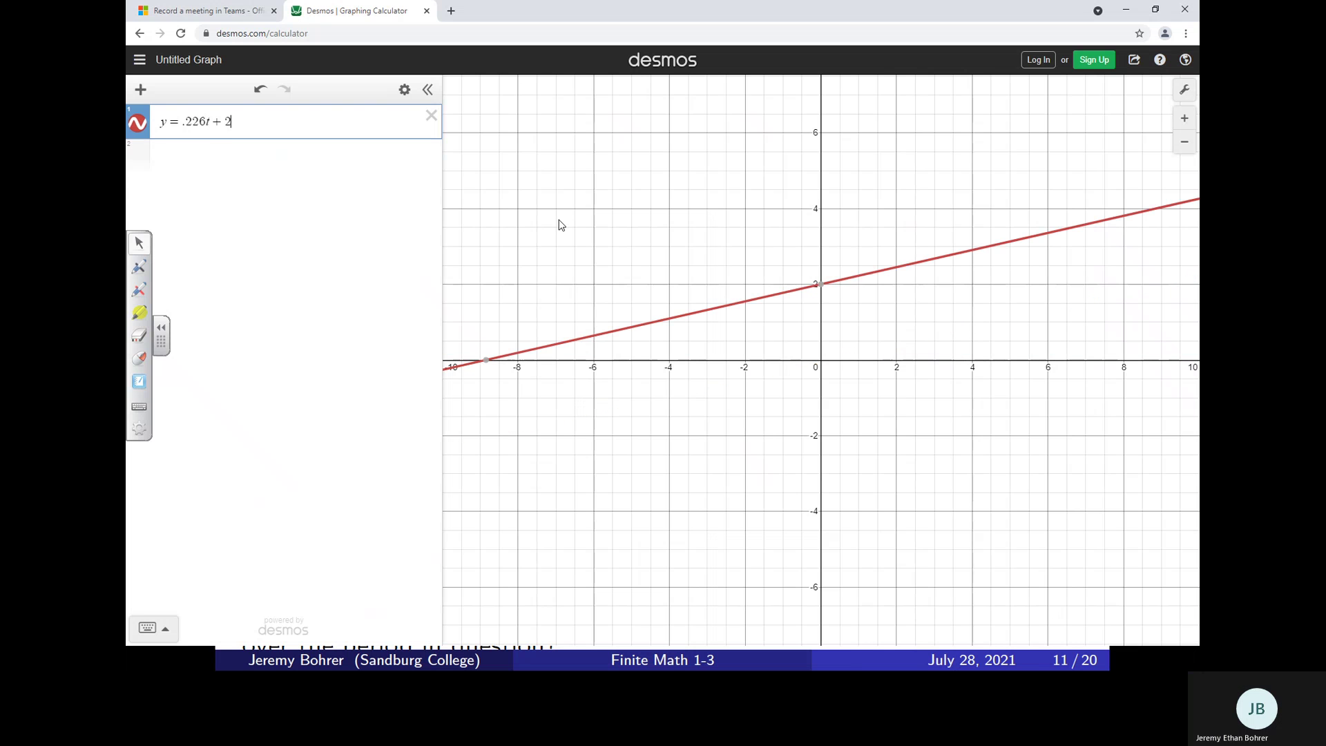
type(".85")
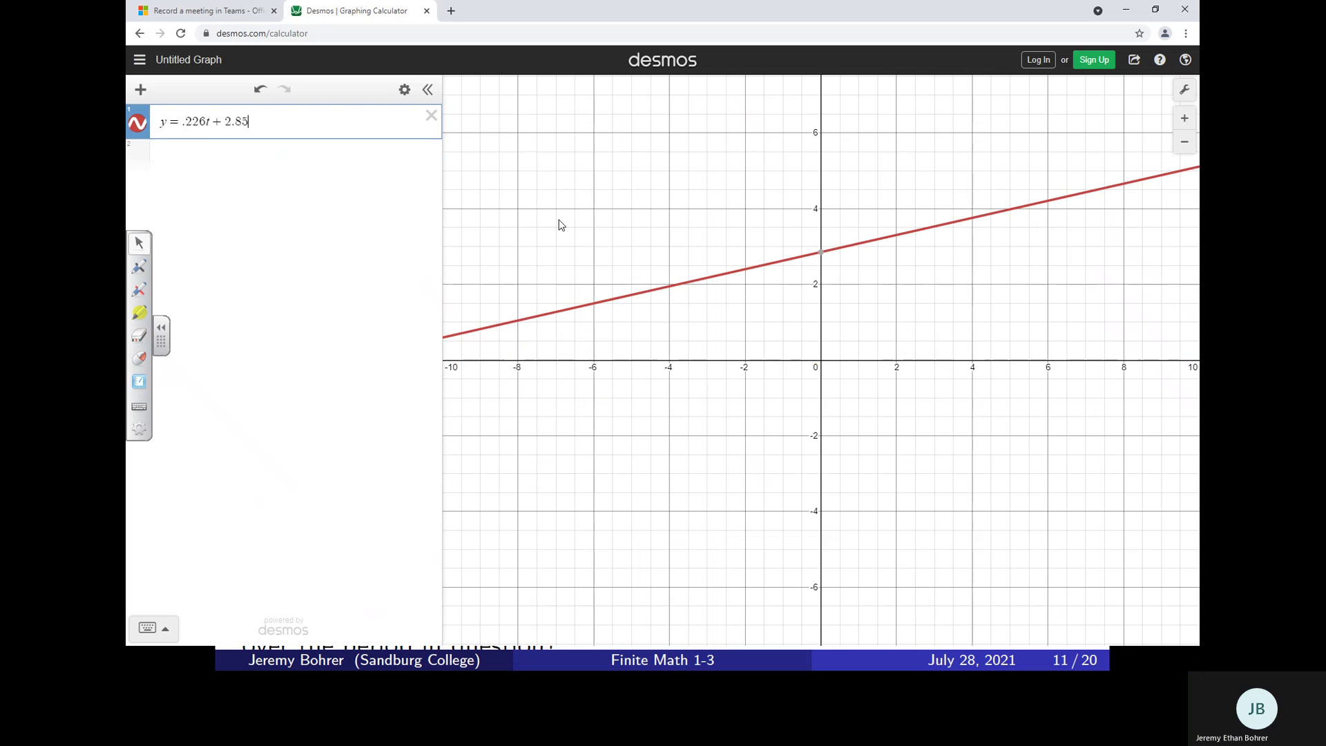
key("BackSpace")
type("54")
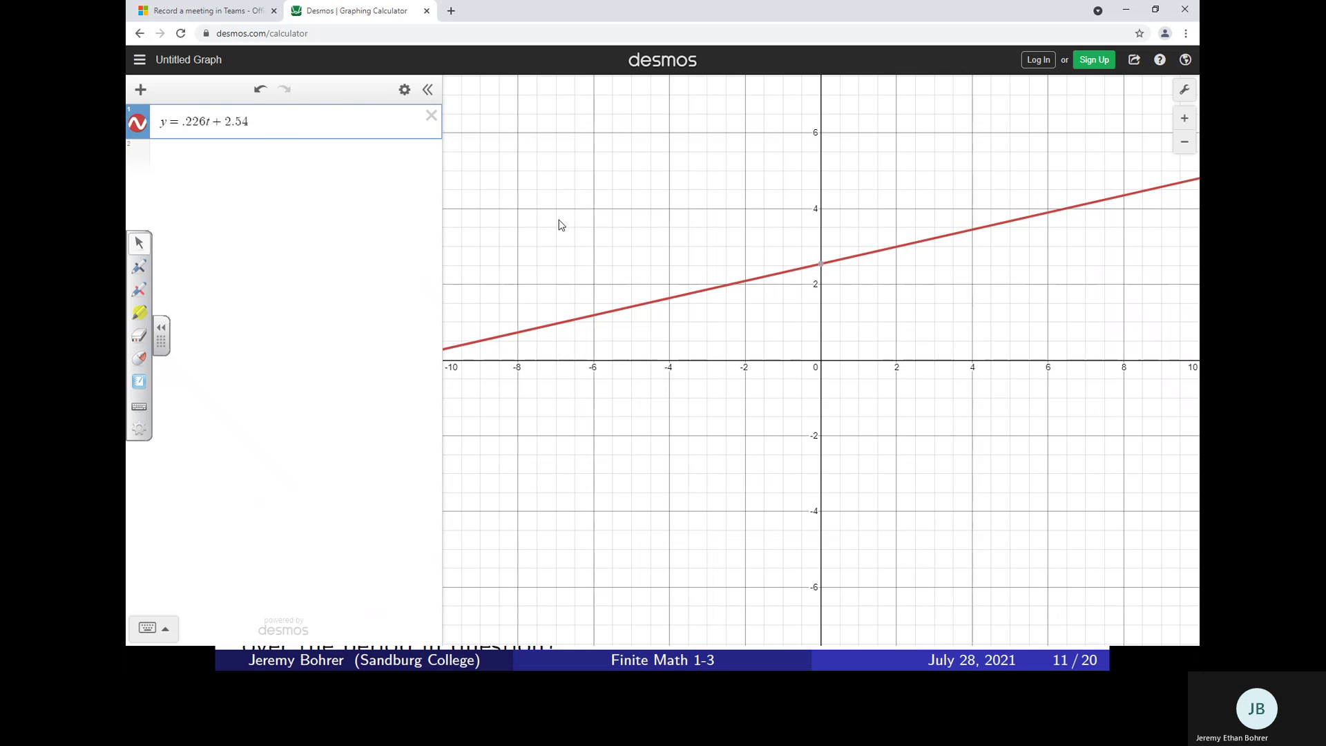
key("alt+Tab")
key("alt+Tab")
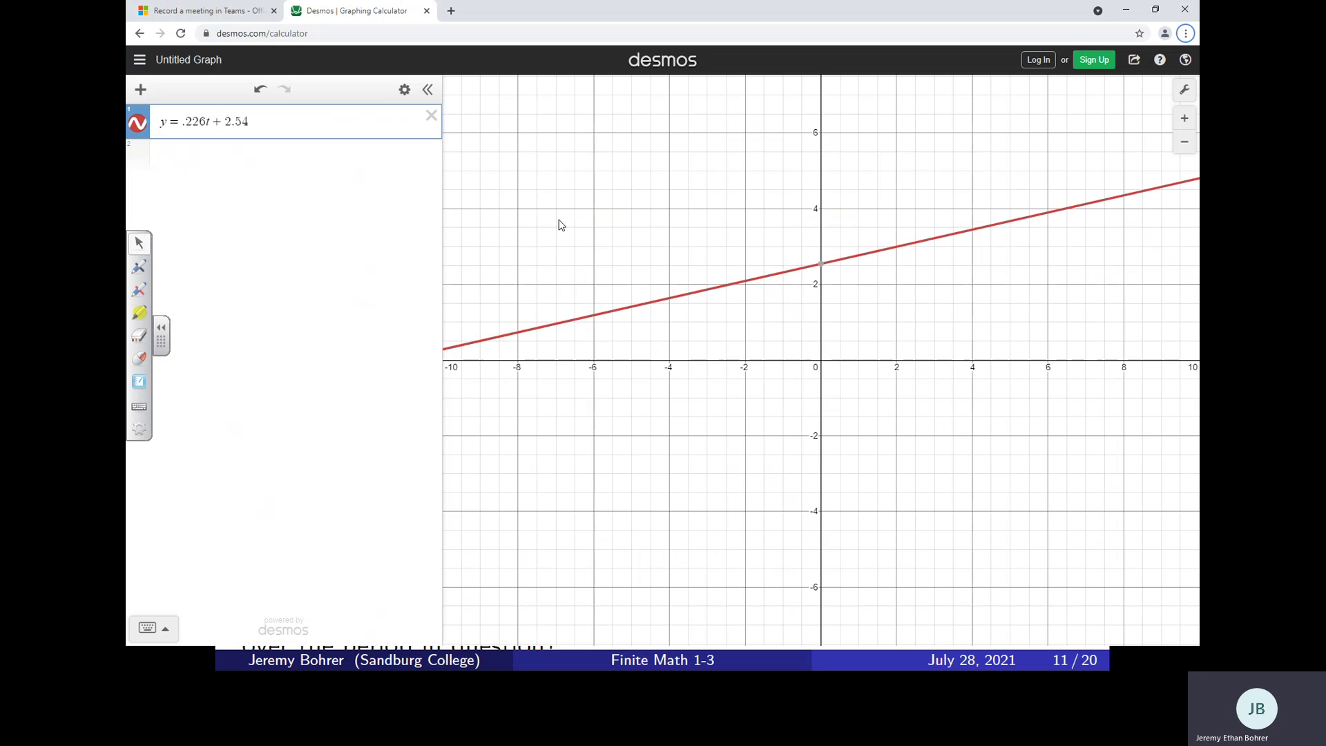
left_click(361, 119)
key("BackSpace")
key("BackSpace")
key("BackSpace")
type(".854")
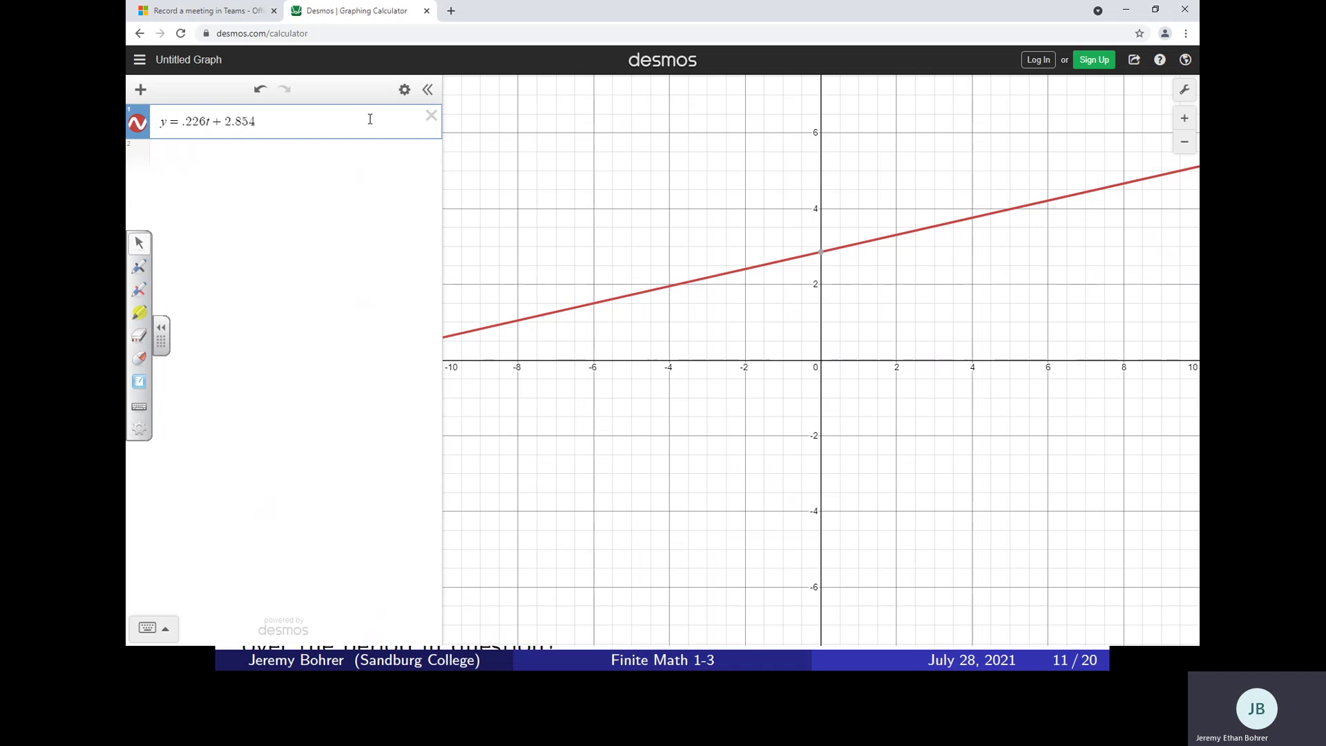
key("Return")
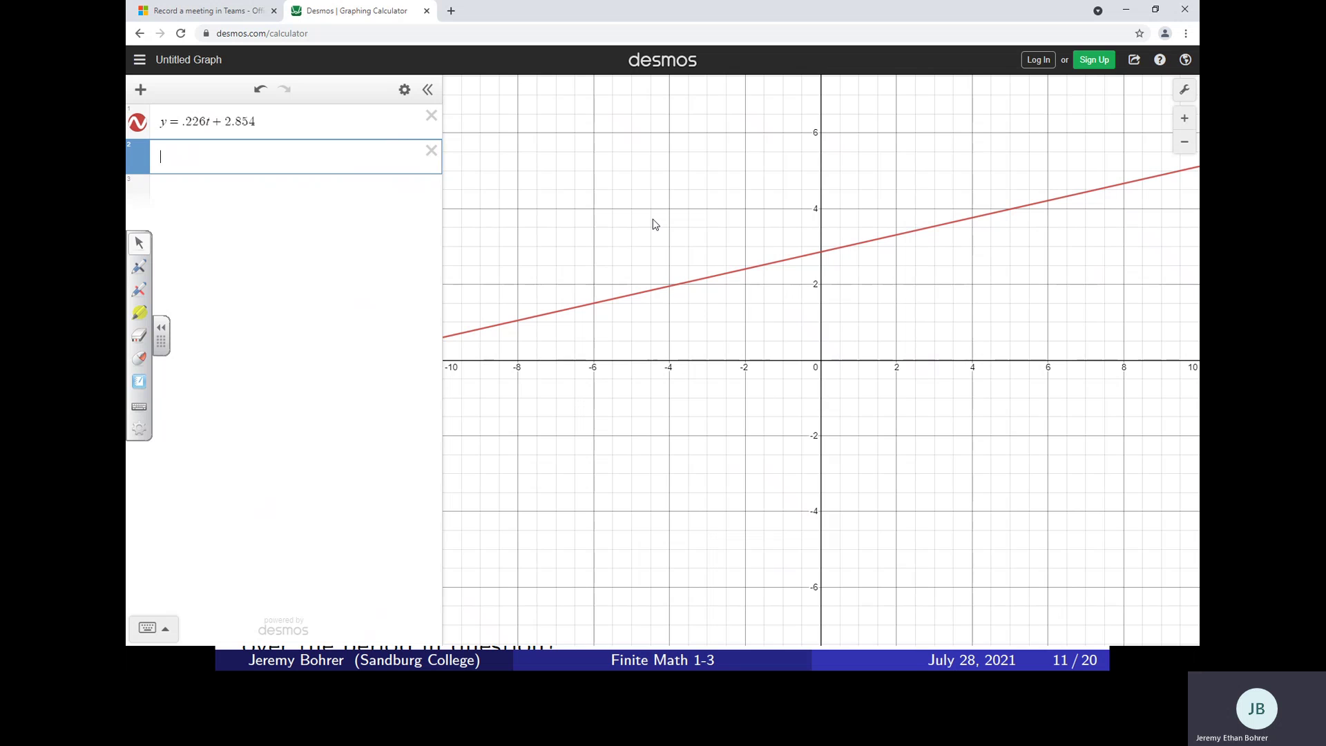
Step: Pan the graph to show the first quadrant and plot the point (0, 2.909)
left_click_drag(891, 257, 538, 507)
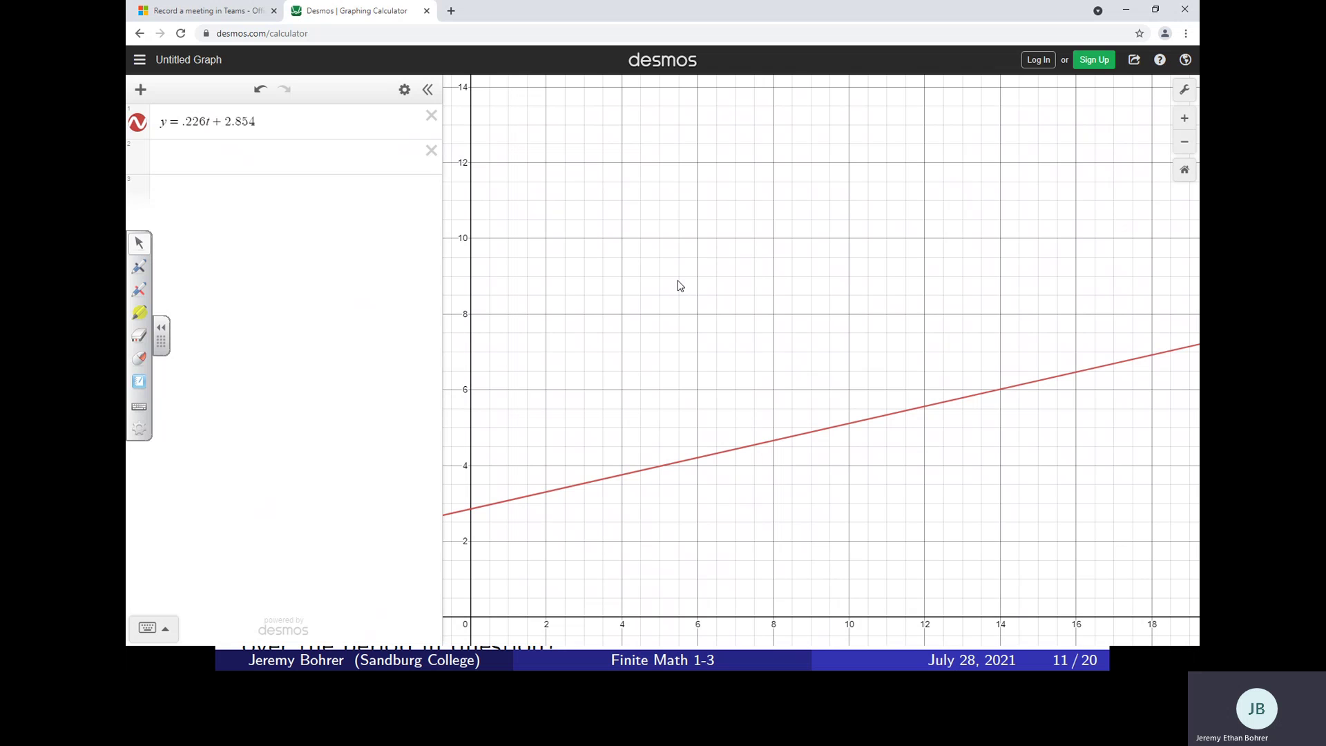
left_click(321, 152)
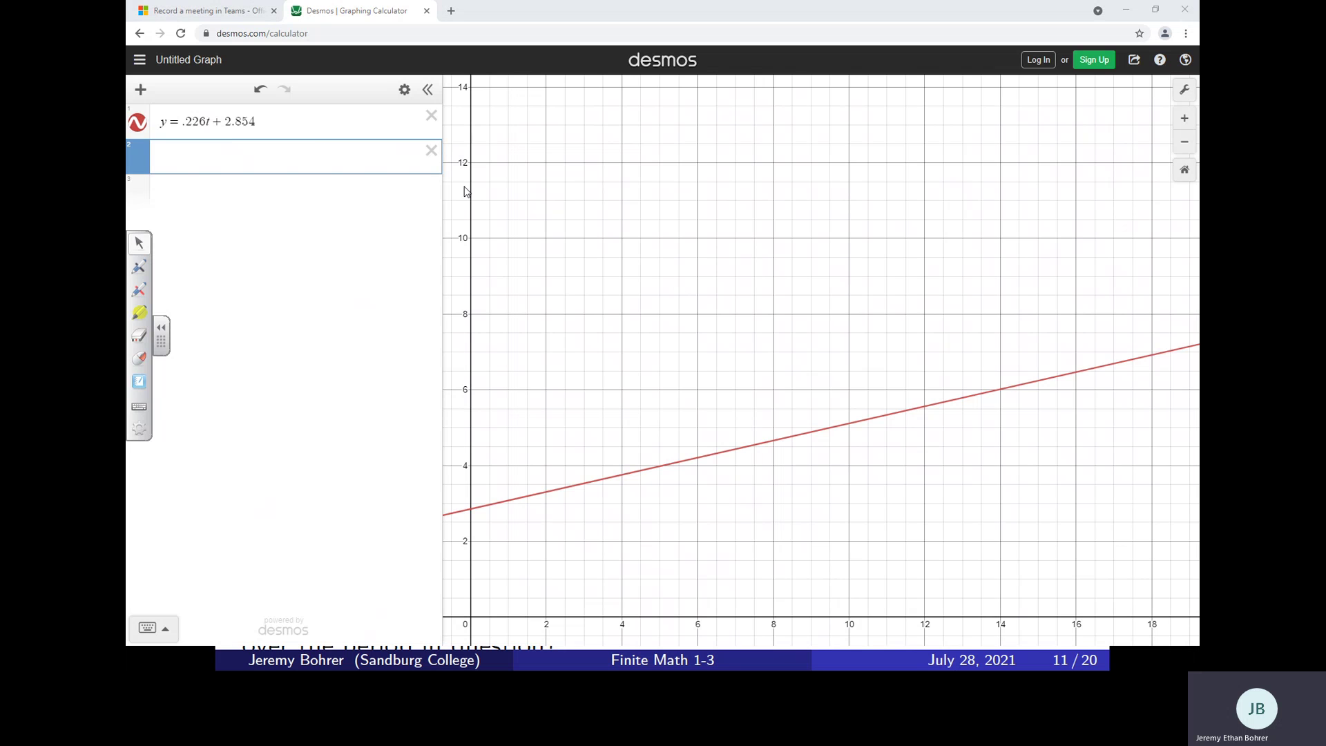
key("alt+Tab")
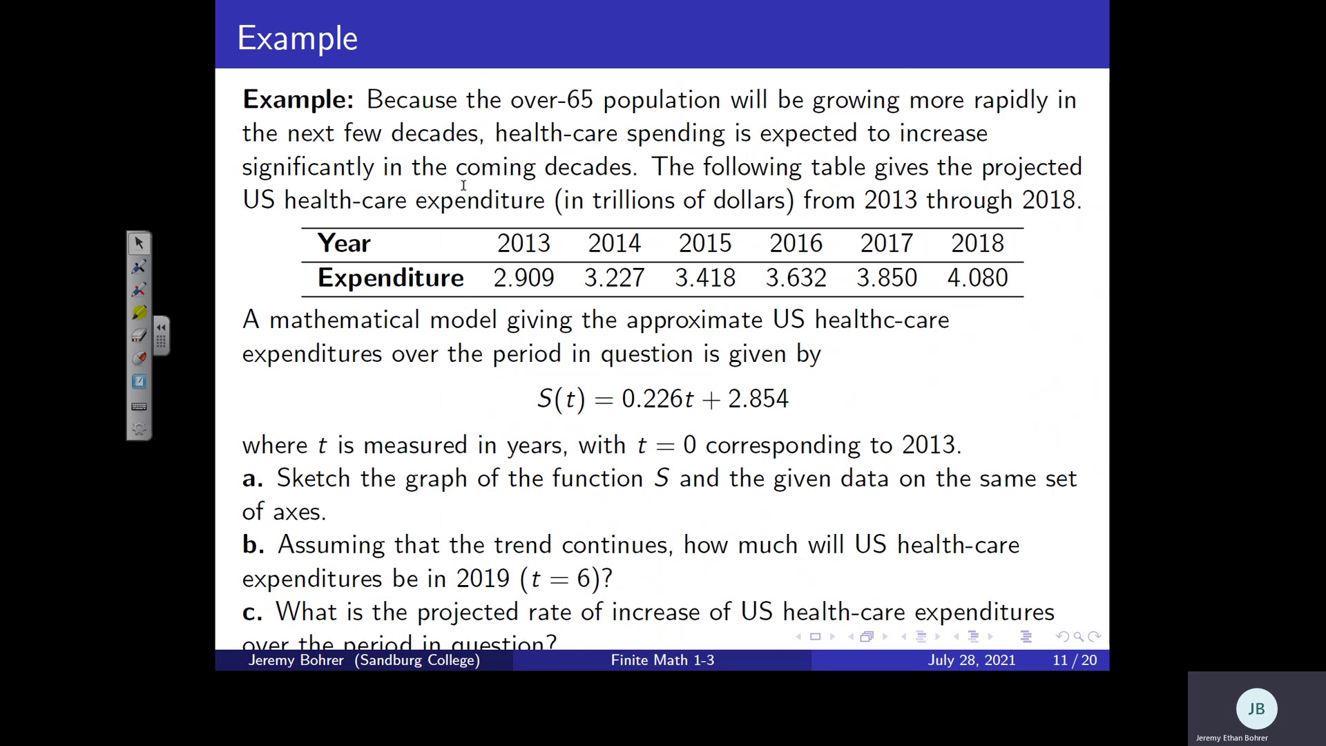
key("alt+Tab")
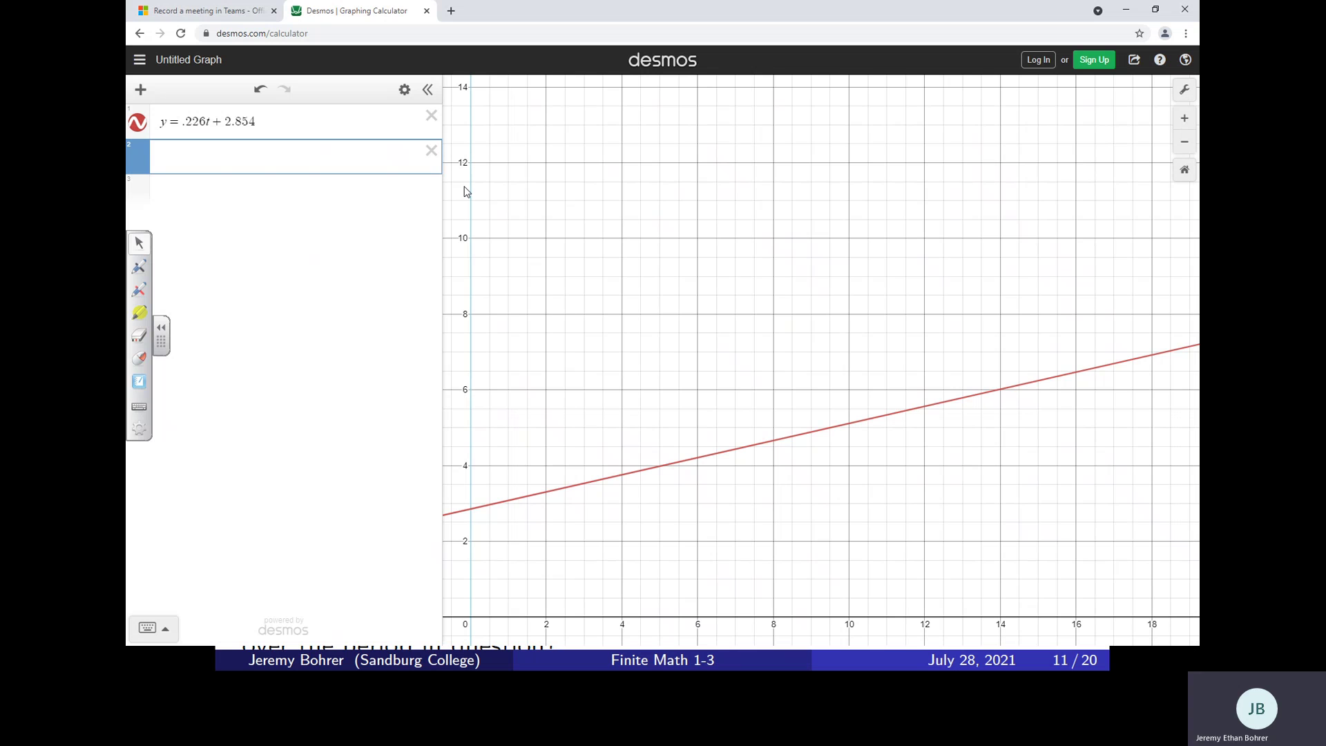
type("(")
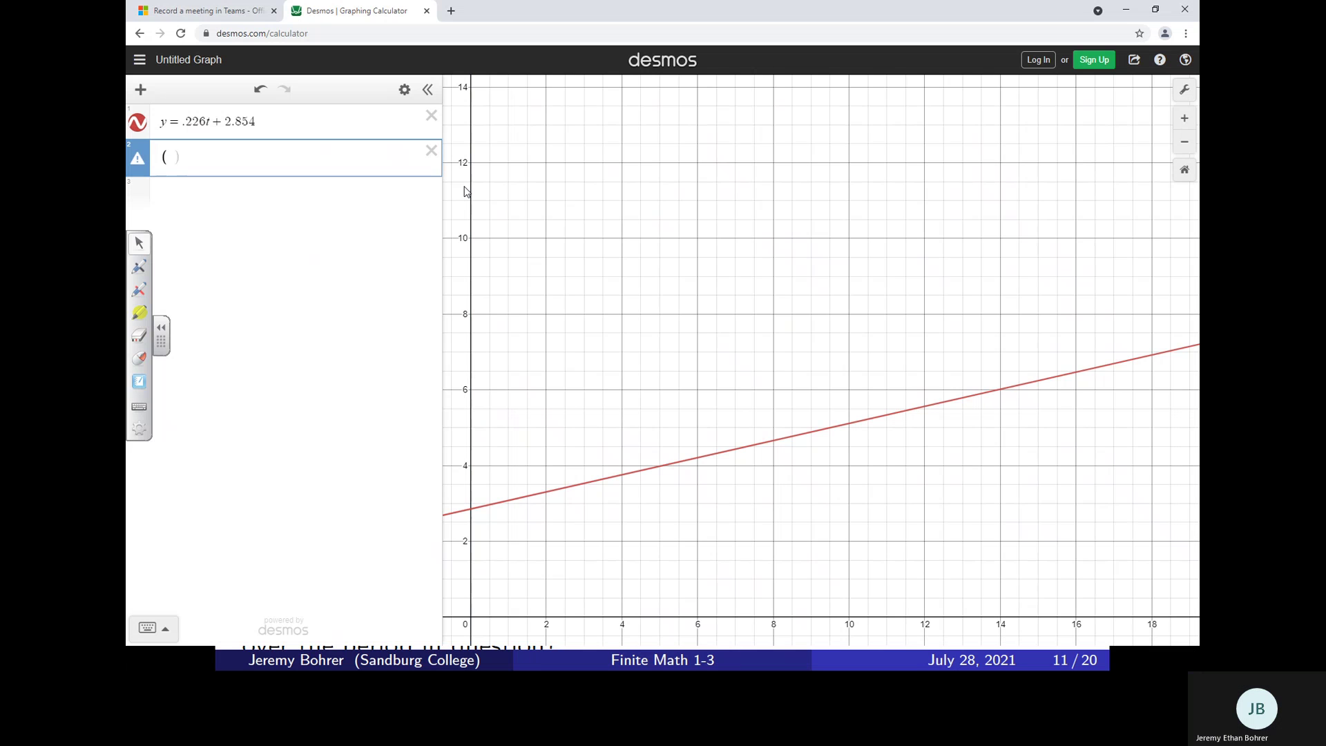
type("0,")
key("BackSpace")
type(",2.90")
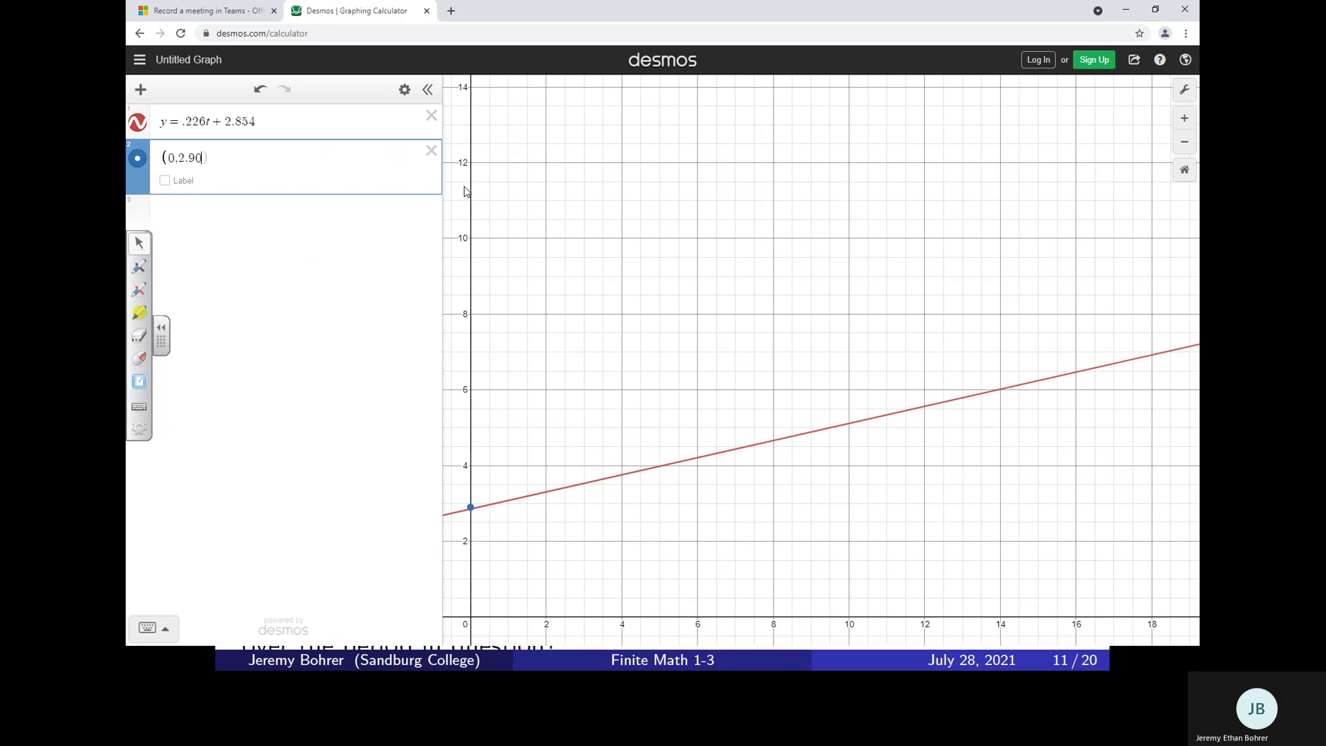
type("9")
Step: Plot the points (1, 3.227) and (2, 3.418) in new expression rows
left_click(299, 215)
key("alt+Tab")
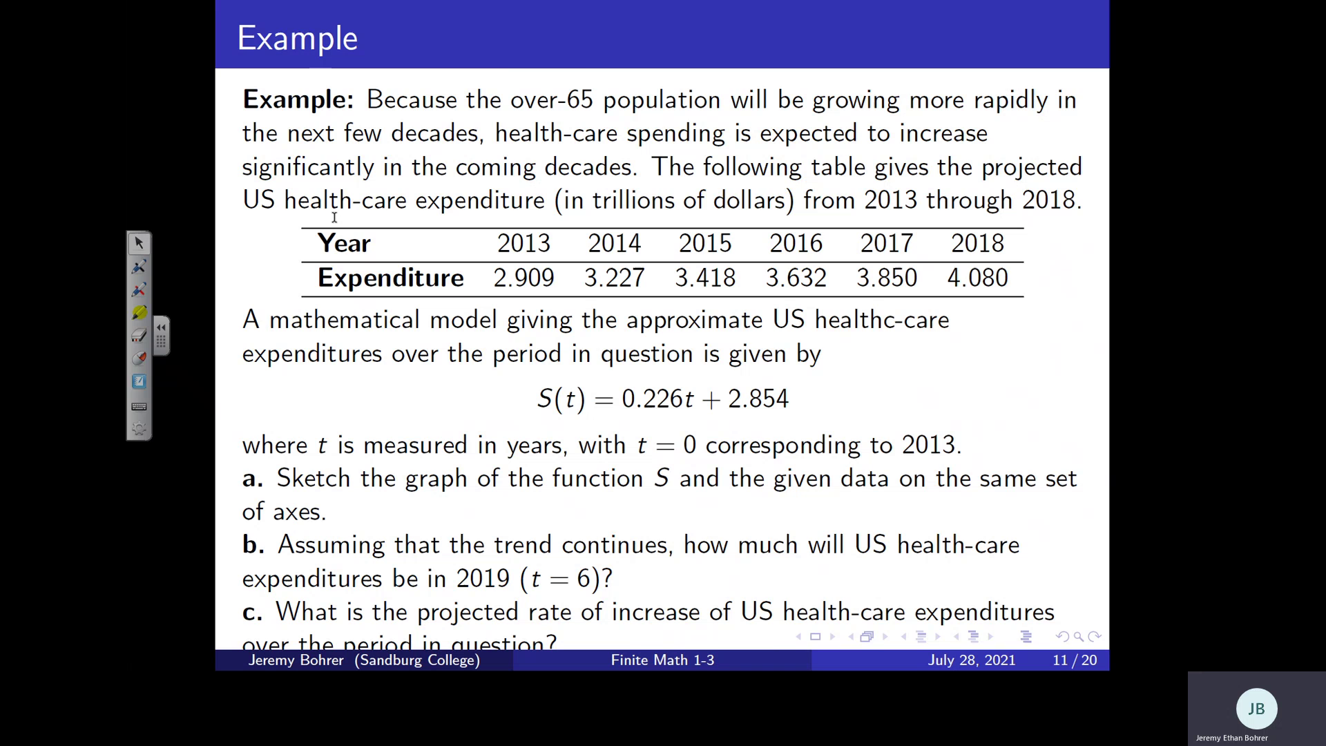
key("alt+Tab")
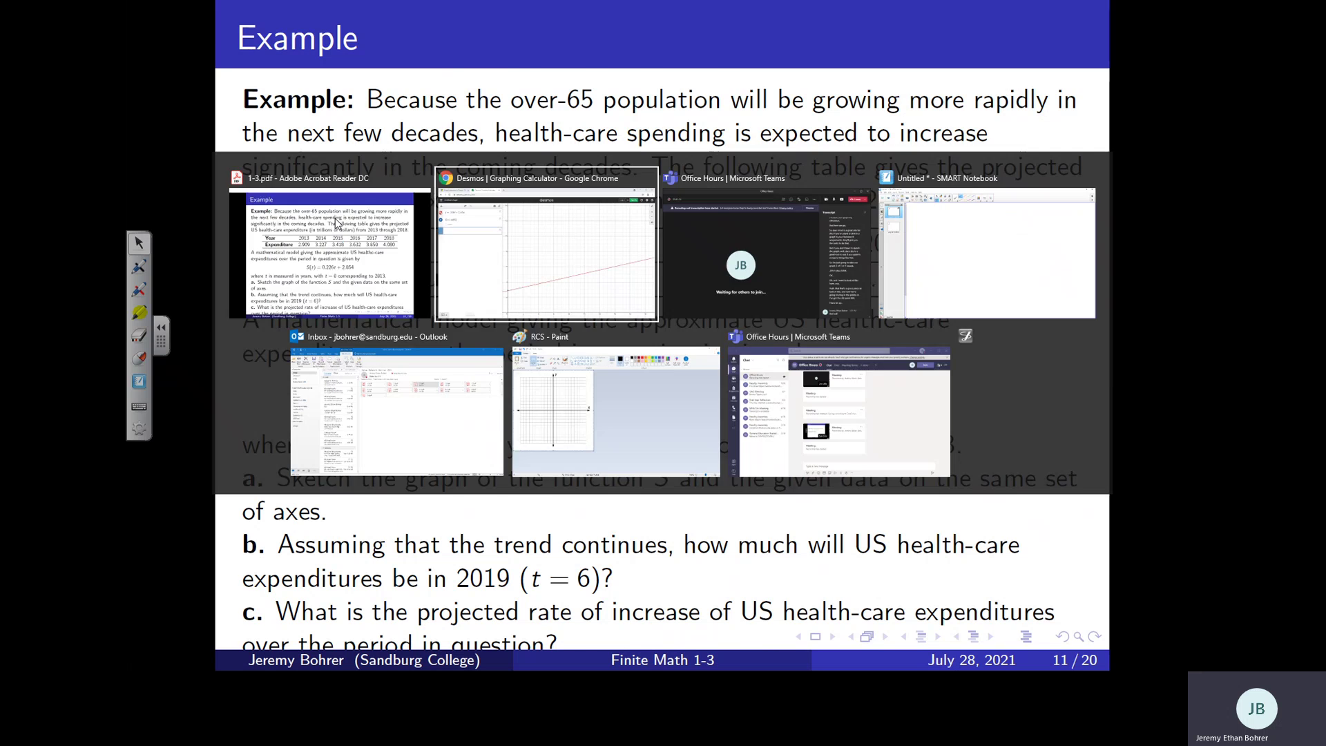
type("(1,3.227")
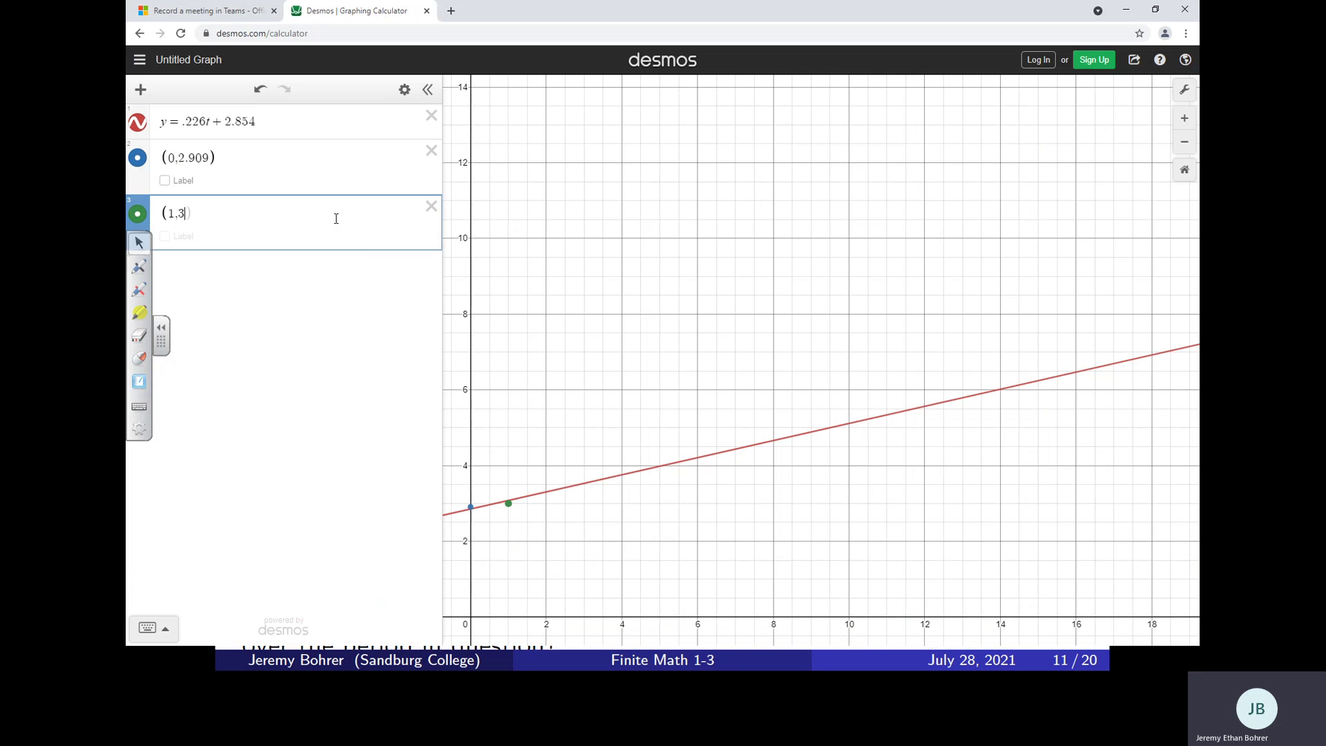
type(")")
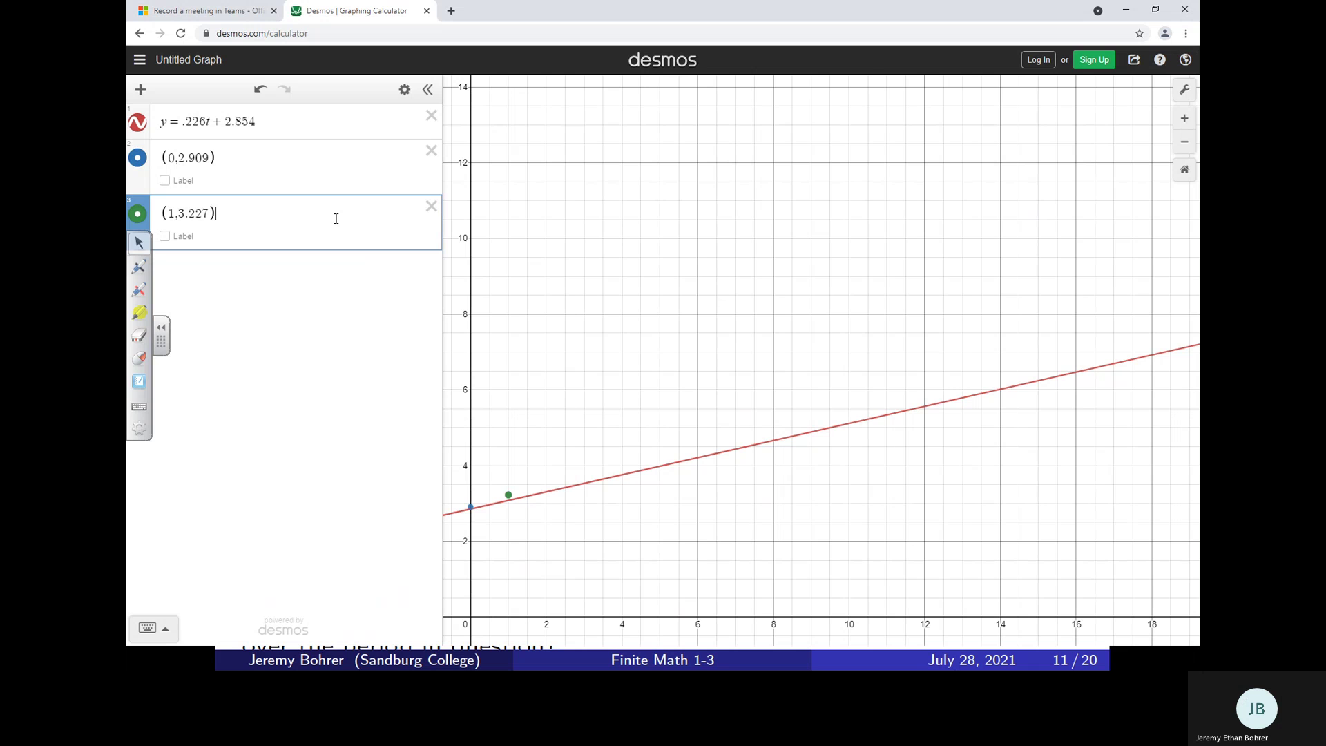
key("Return")
key("alt+Tab")
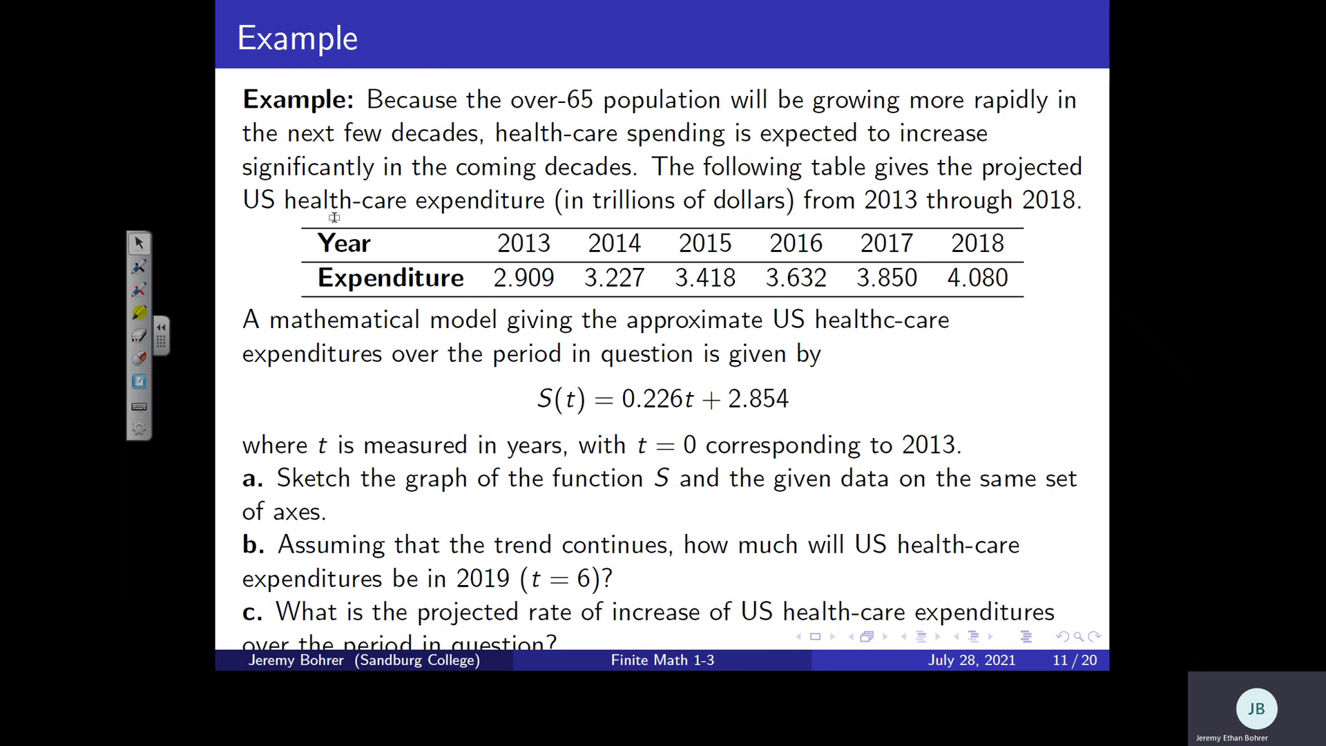
key("alt+Tab")
type("(2")
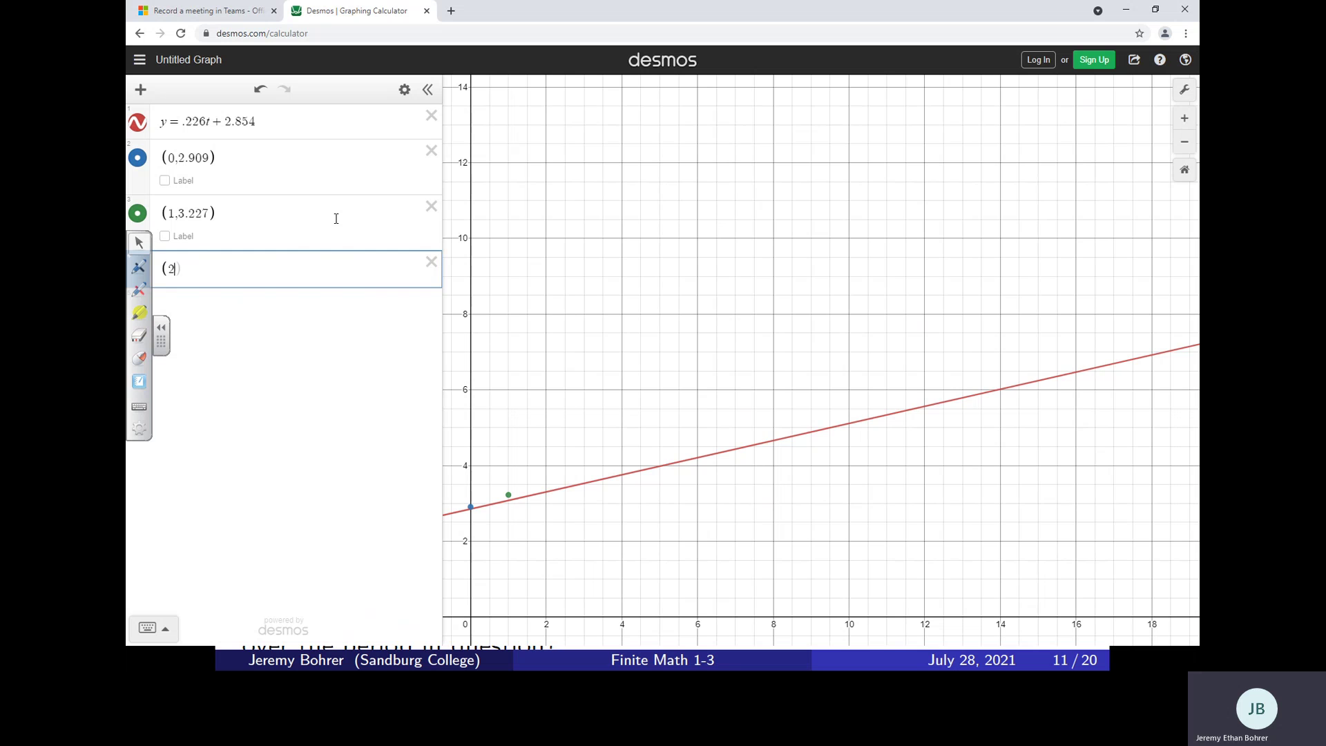
type(",3.41")
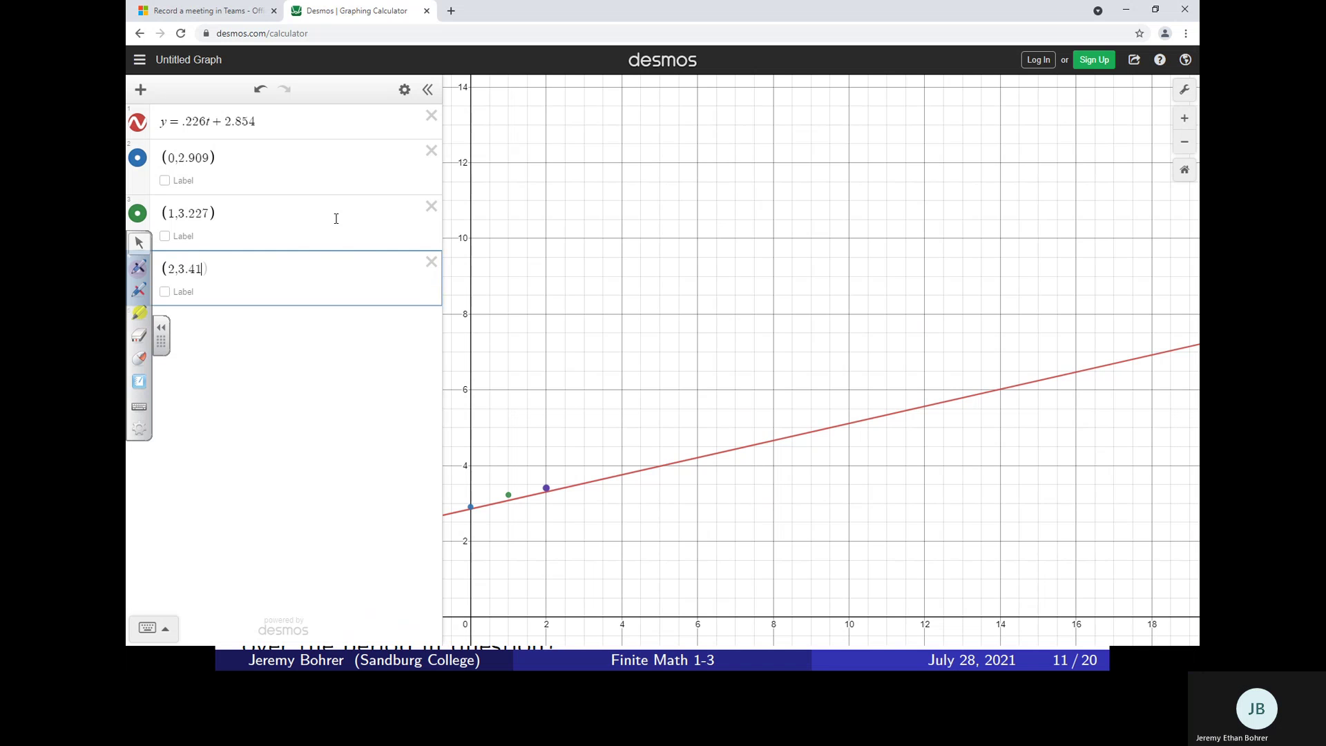
type("8)")
key("Return")
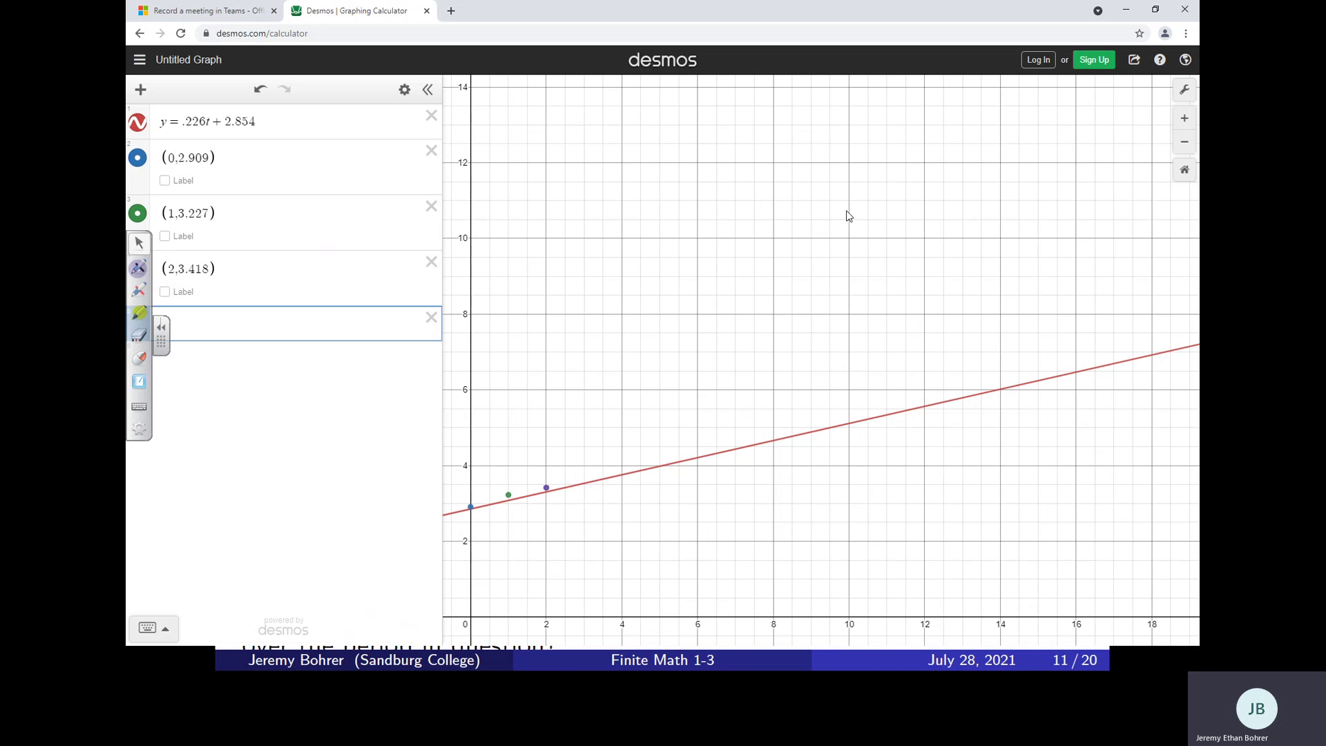
Step: Change the X-Axis maximum in Graph Settings to 7
left_click(1185, 93)
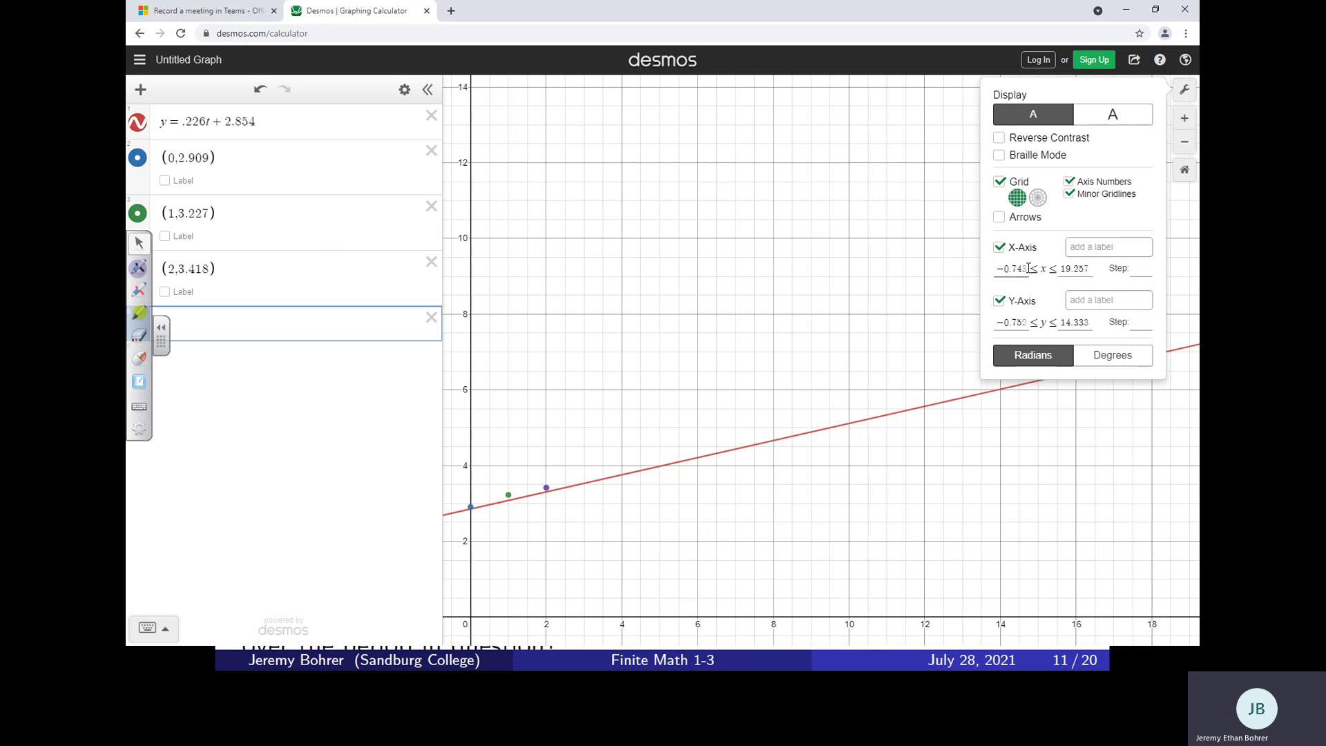
left_click(1090, 270)
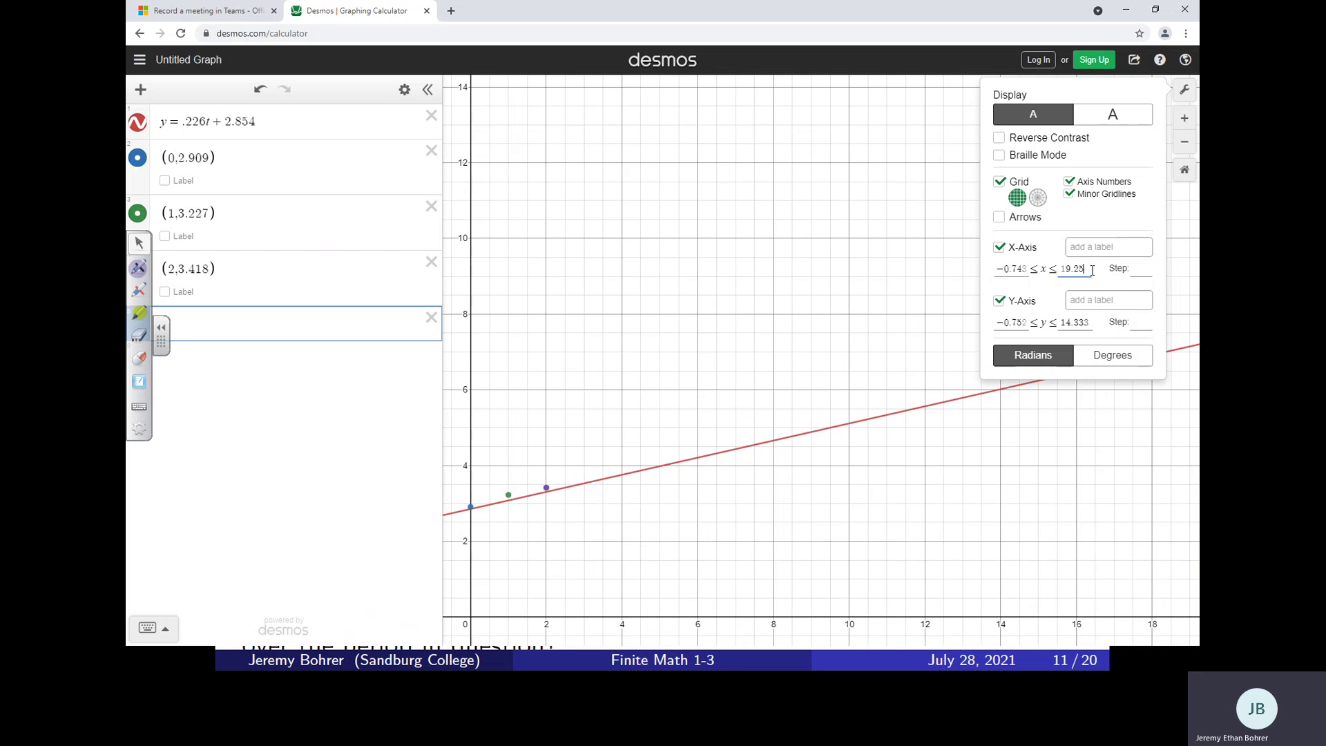
key("BackSpace")
key("BackSpace")
key("BackSpace")
key("BackSpace")
key("BackSpace")
key("BackSpace")
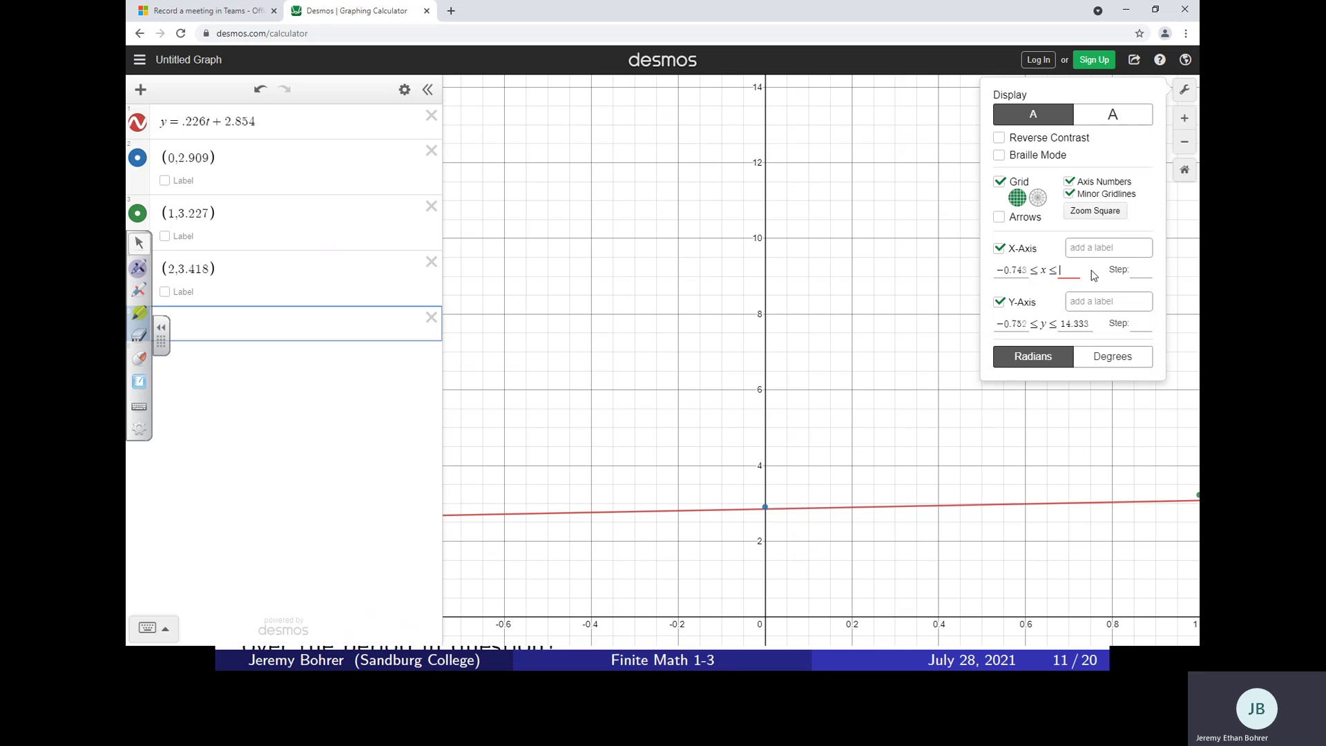
type("7")
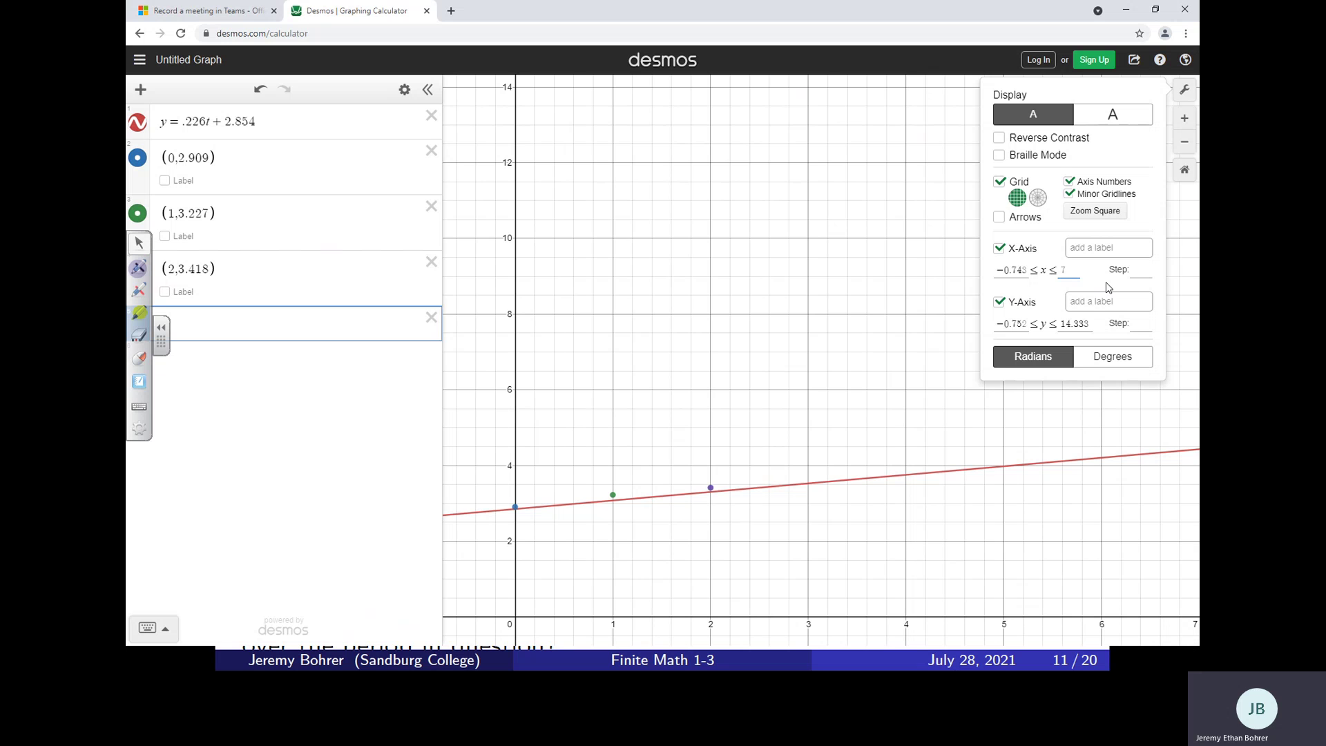
left_click(1184, 89)
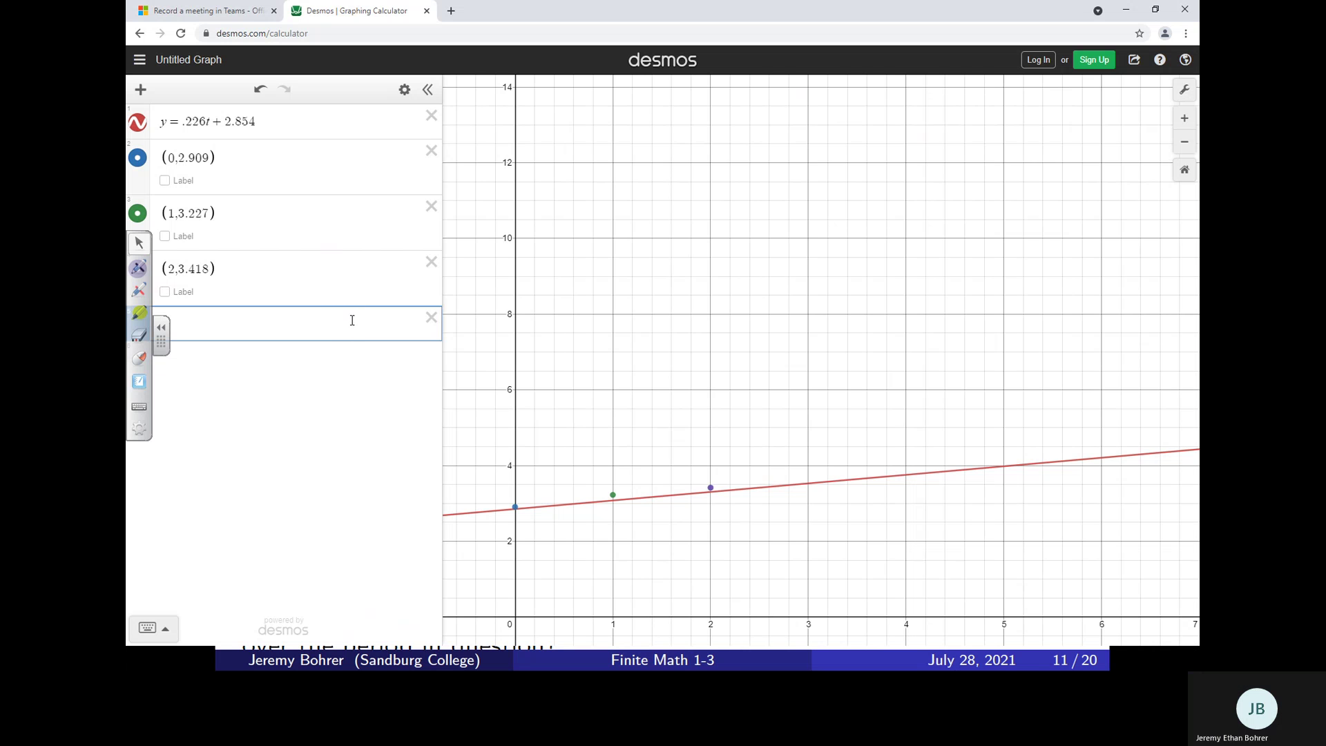
Step: Plot the point (3, 3.632)
type("(3,")
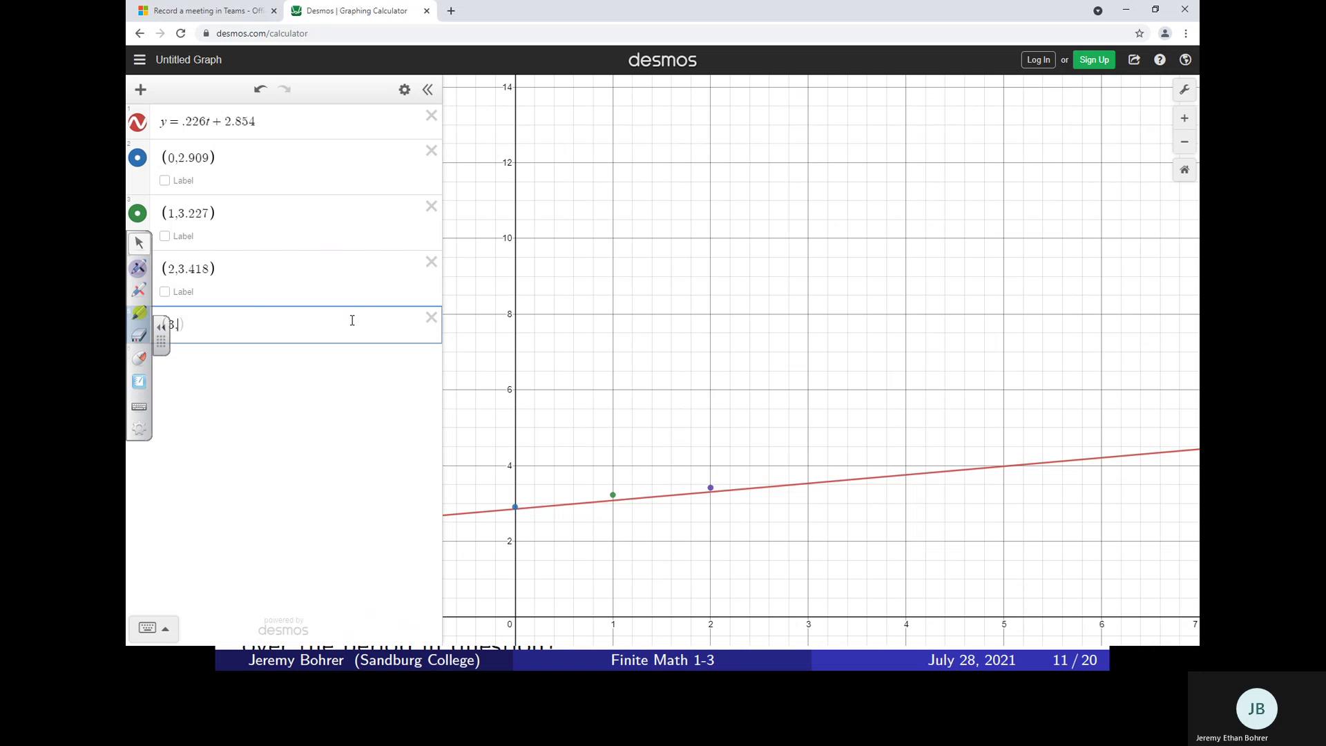
key("alt+Tab")
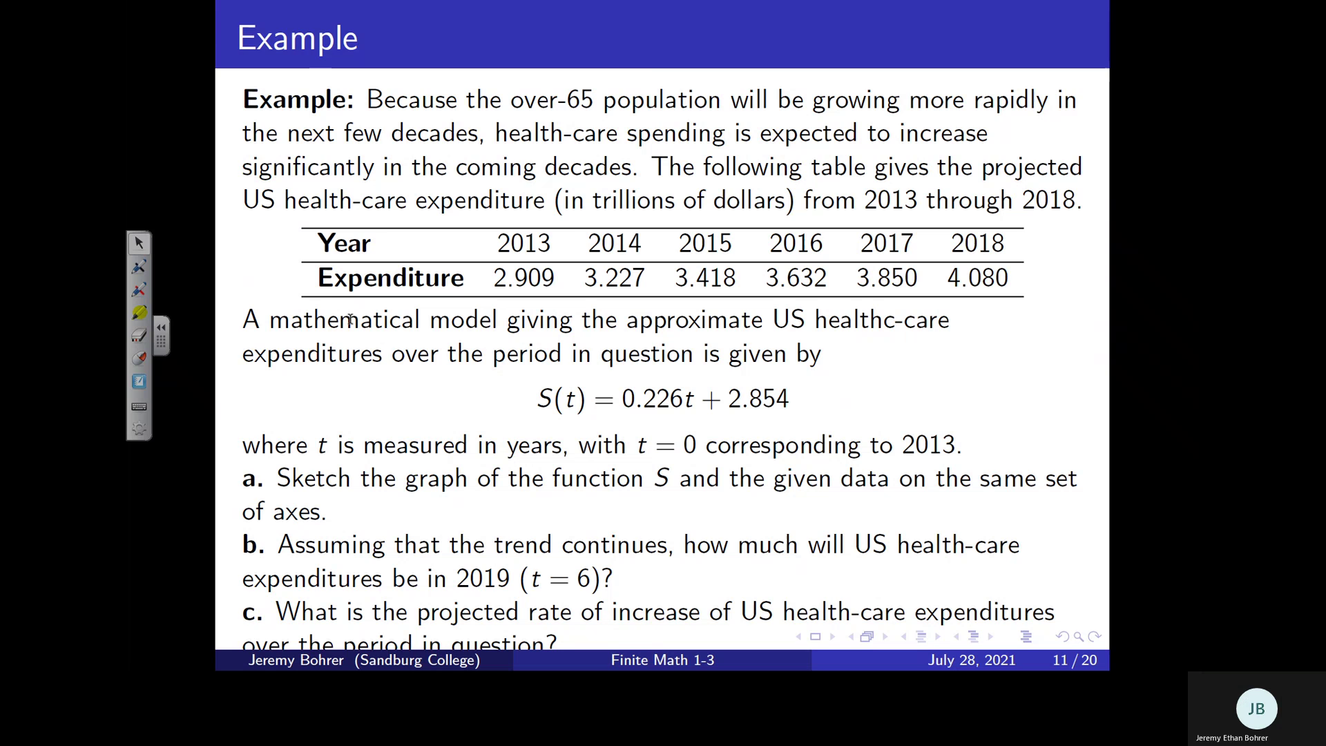
key("alt+Tab")
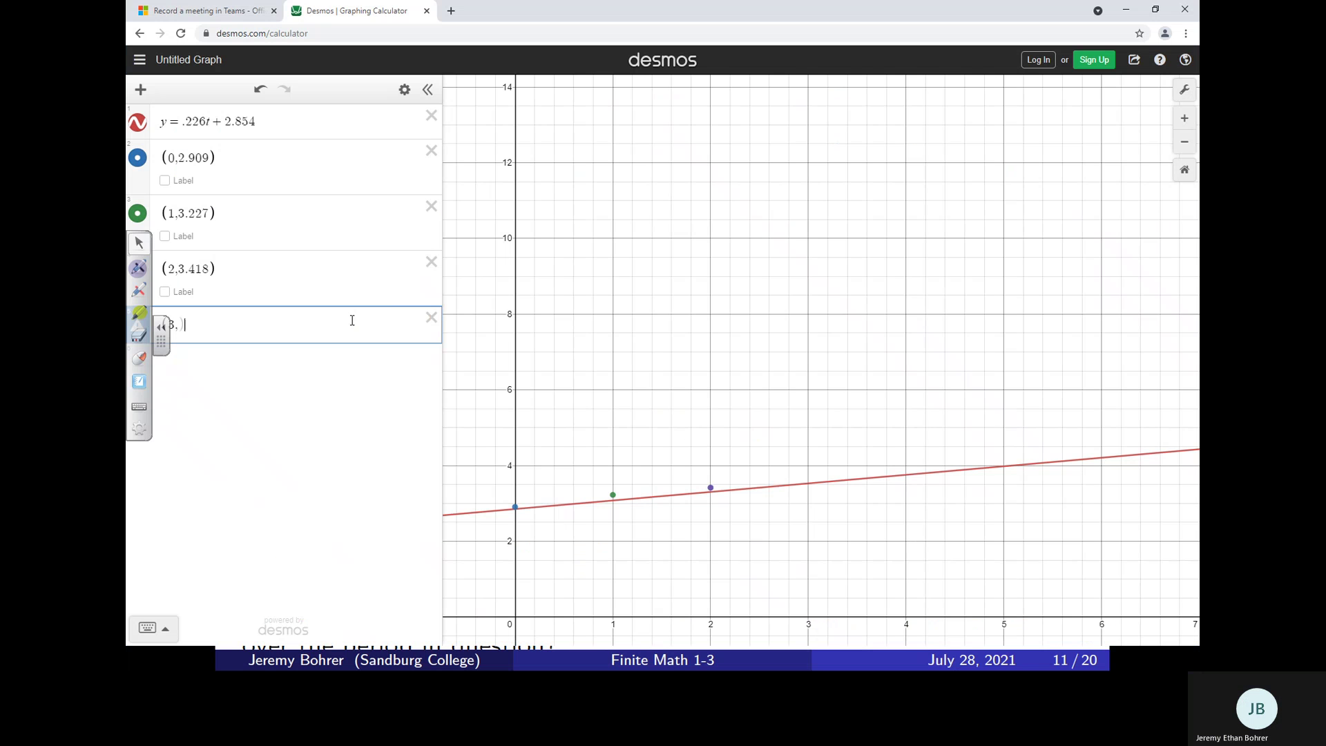
type("3.")
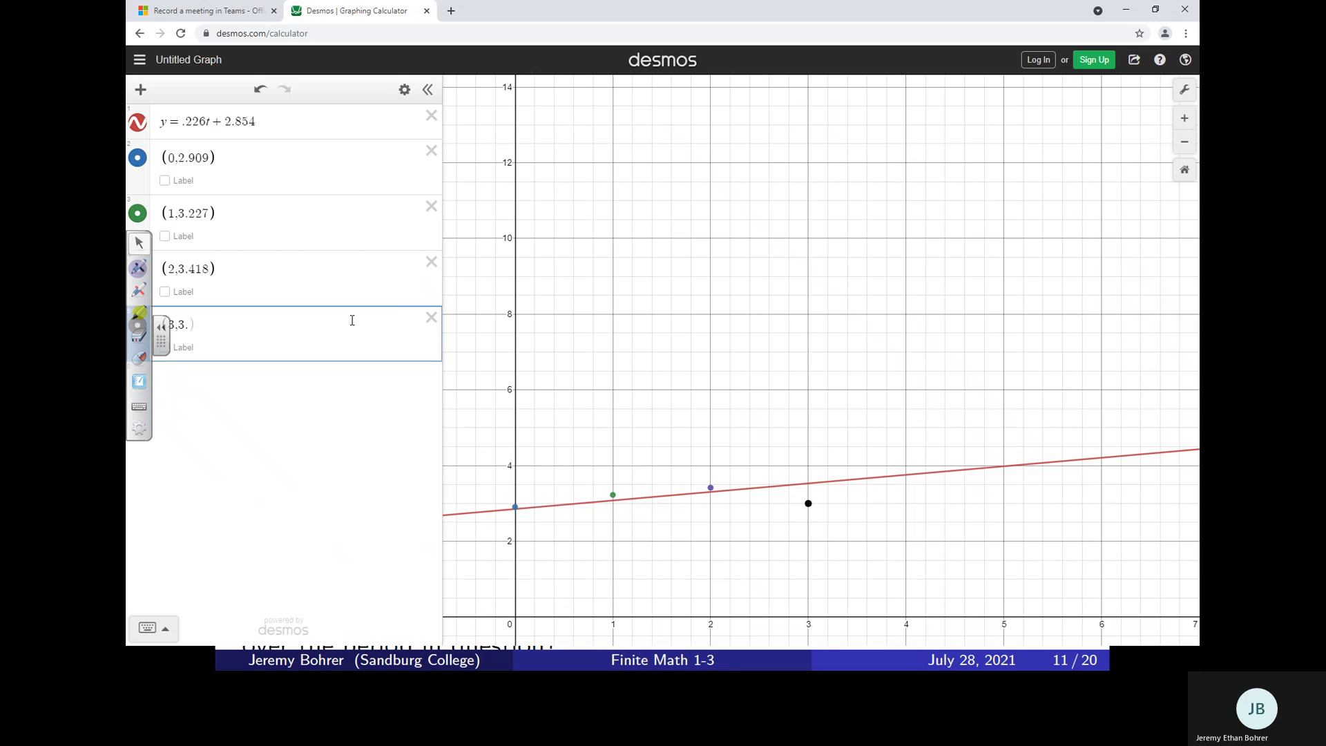
type("632")
key("Return")
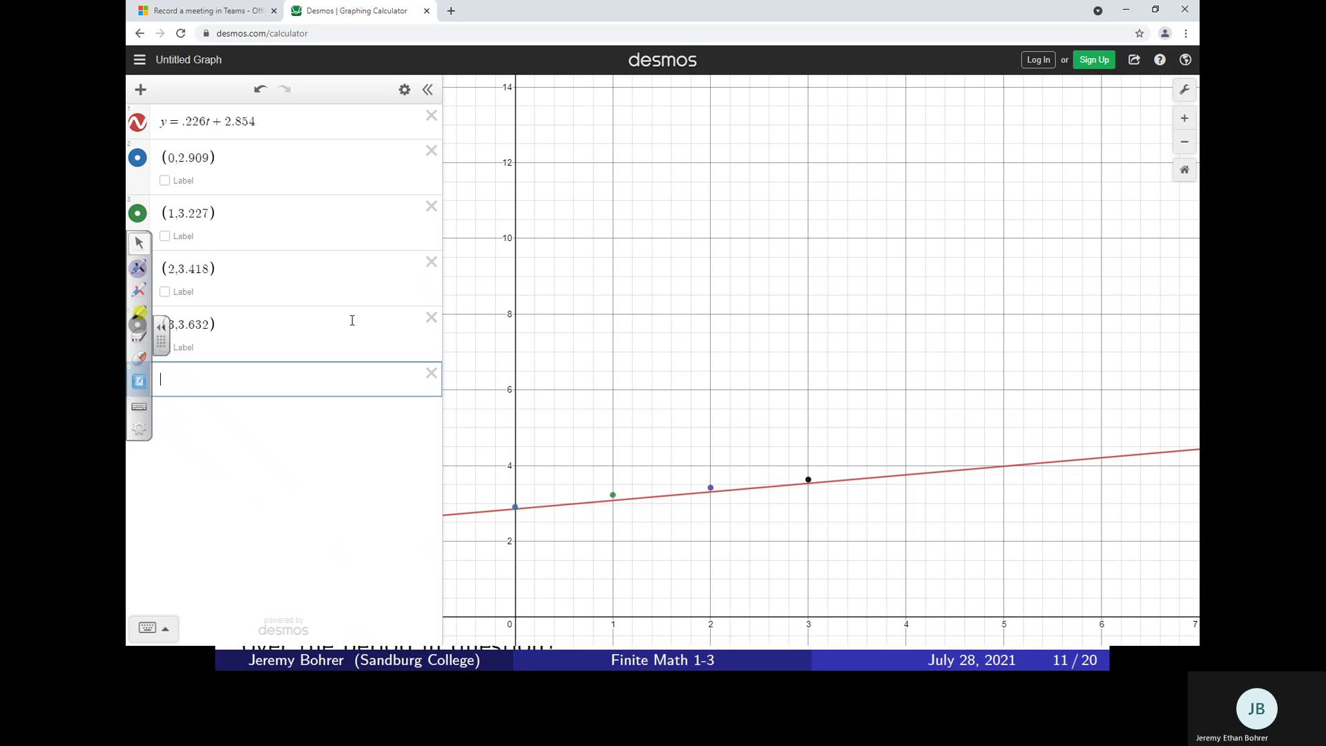
Step: Plot the points (4, 3.850) and (5, 4.080)
type("(4m")
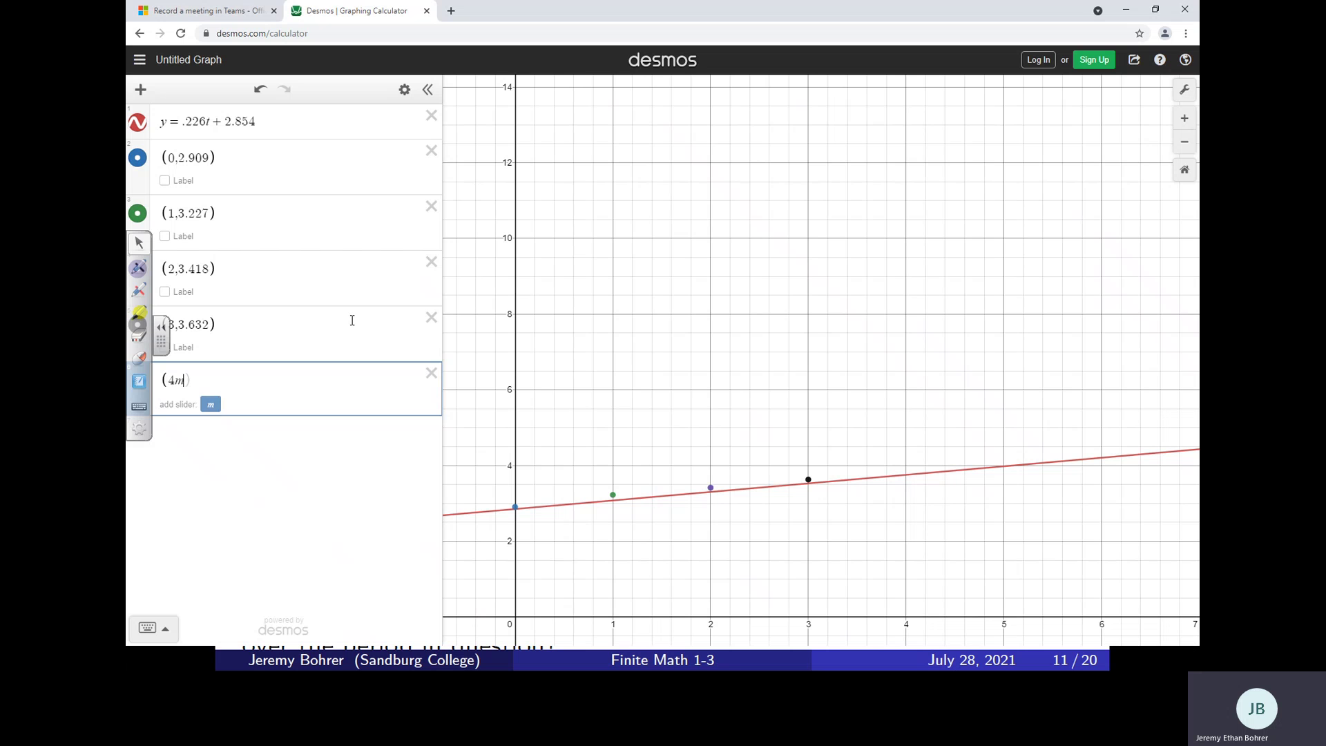
key("BackSpace")
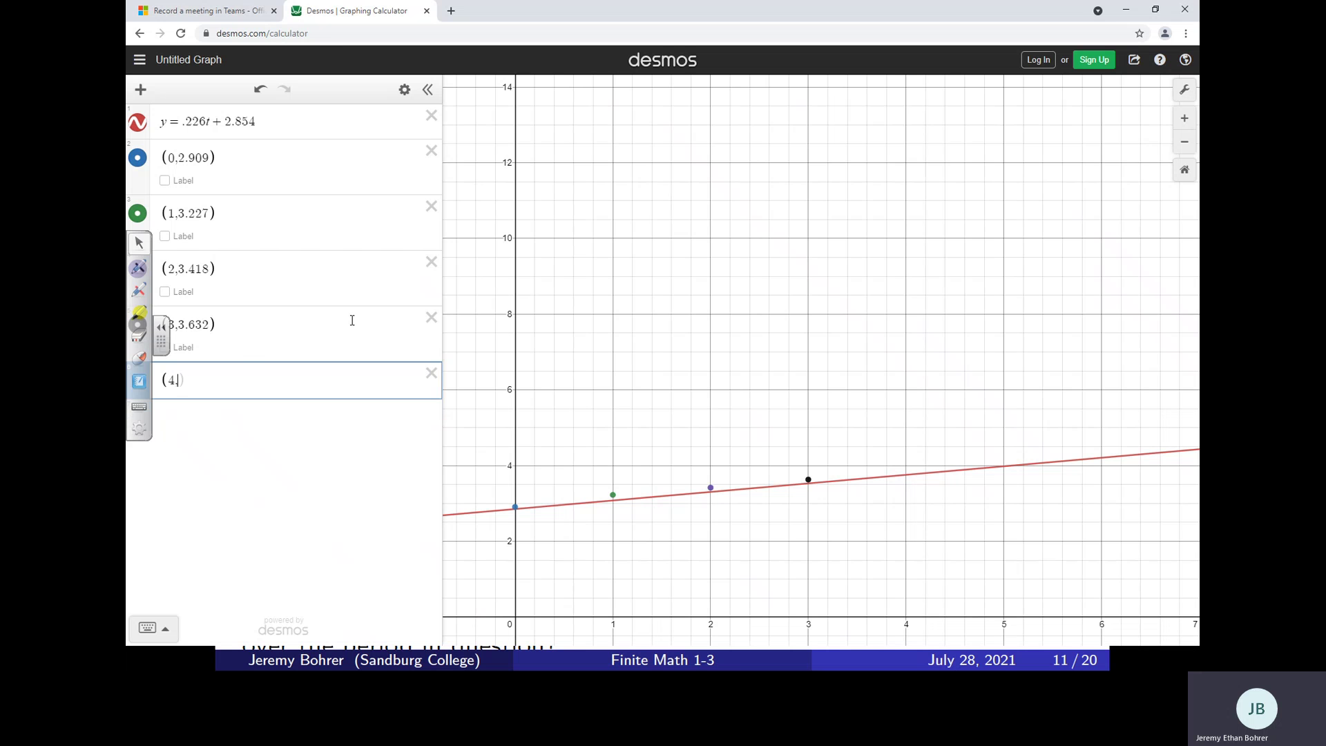
key("alt+Tab")
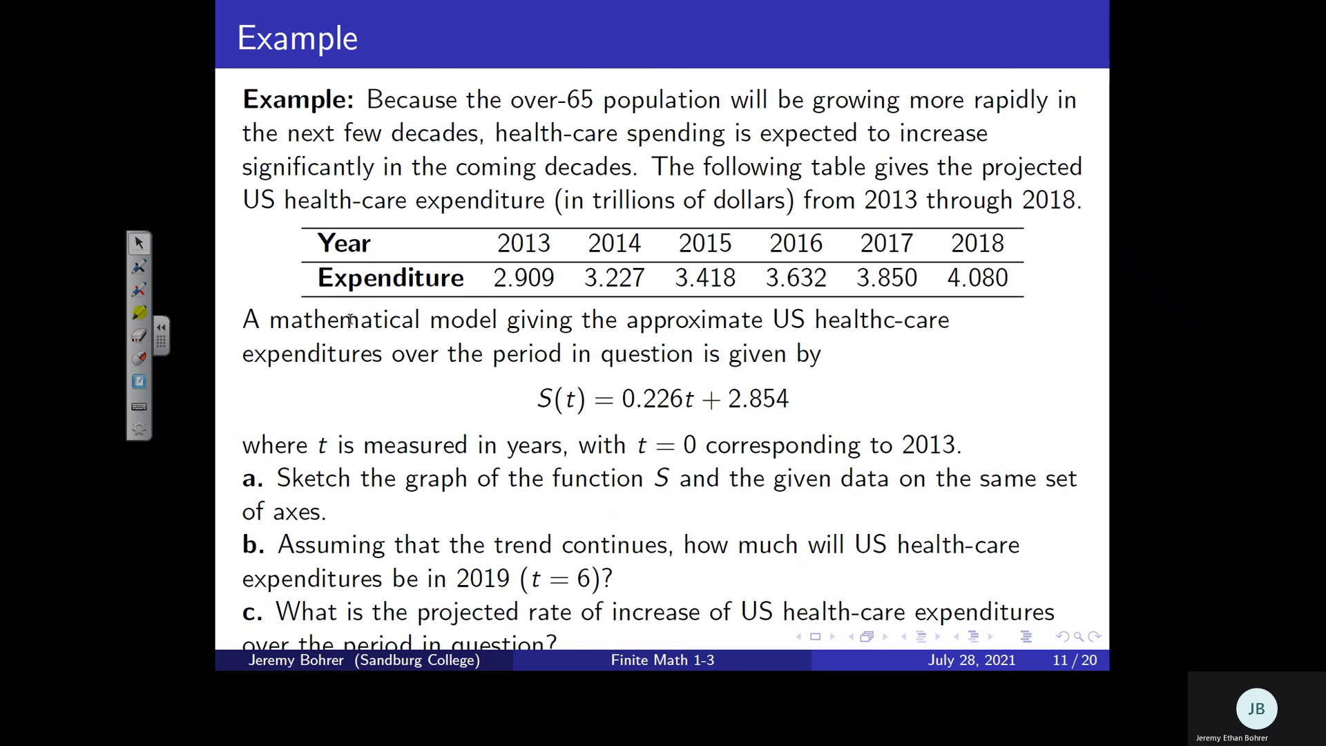
key("alt+Tab")
type(",")
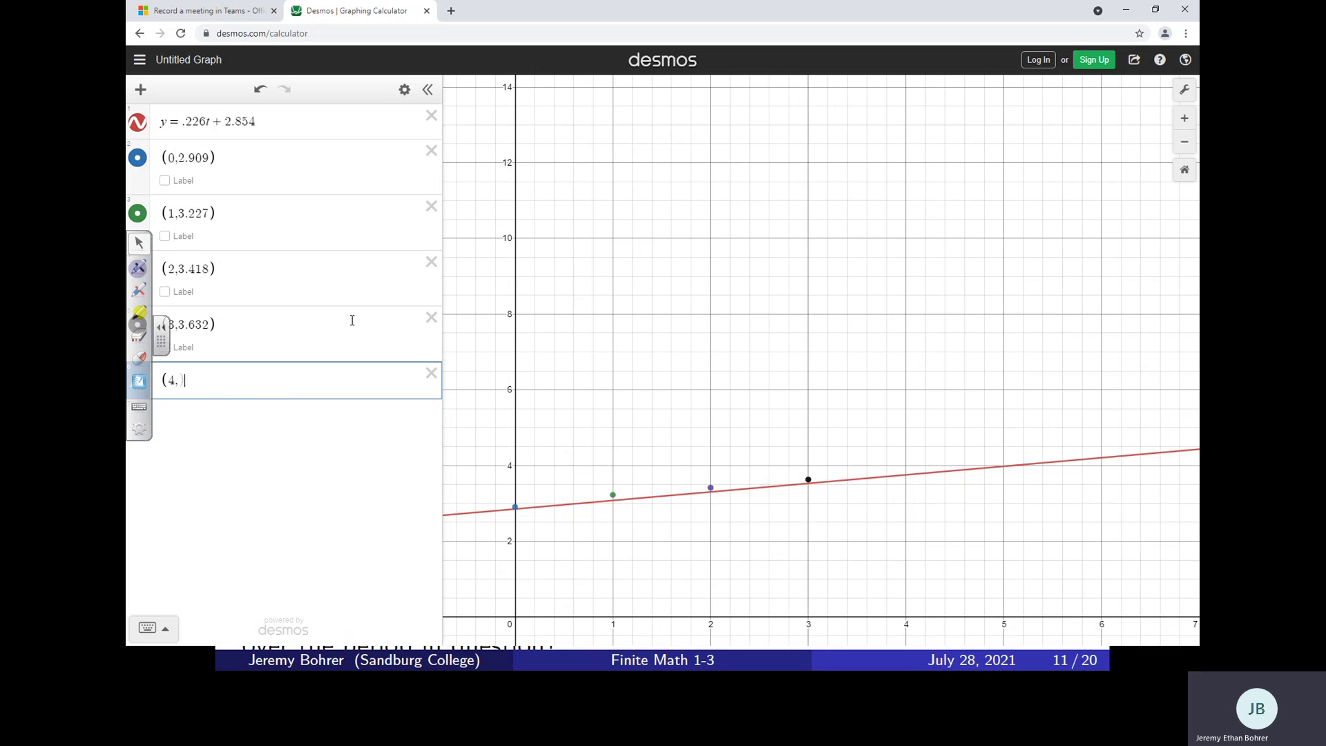
type("3.8")
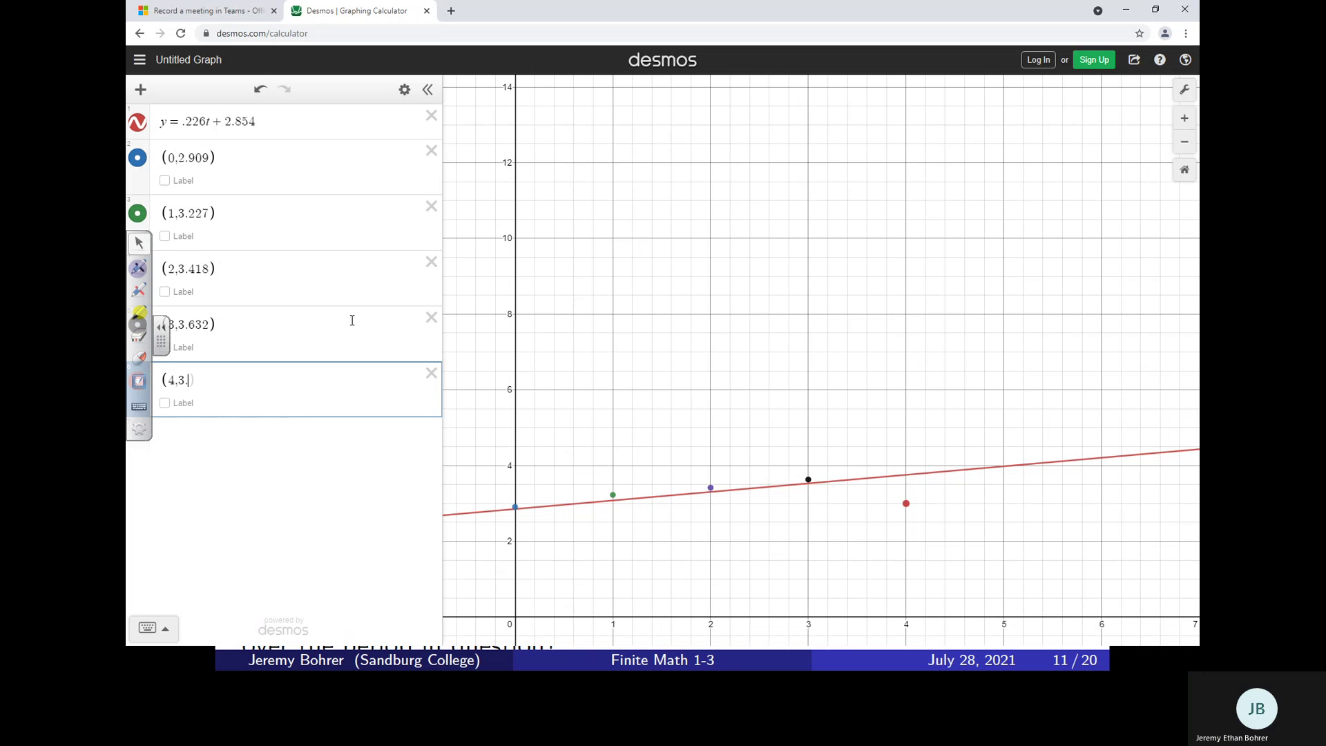
type("50")
key("Return")
key("alt+Tab")
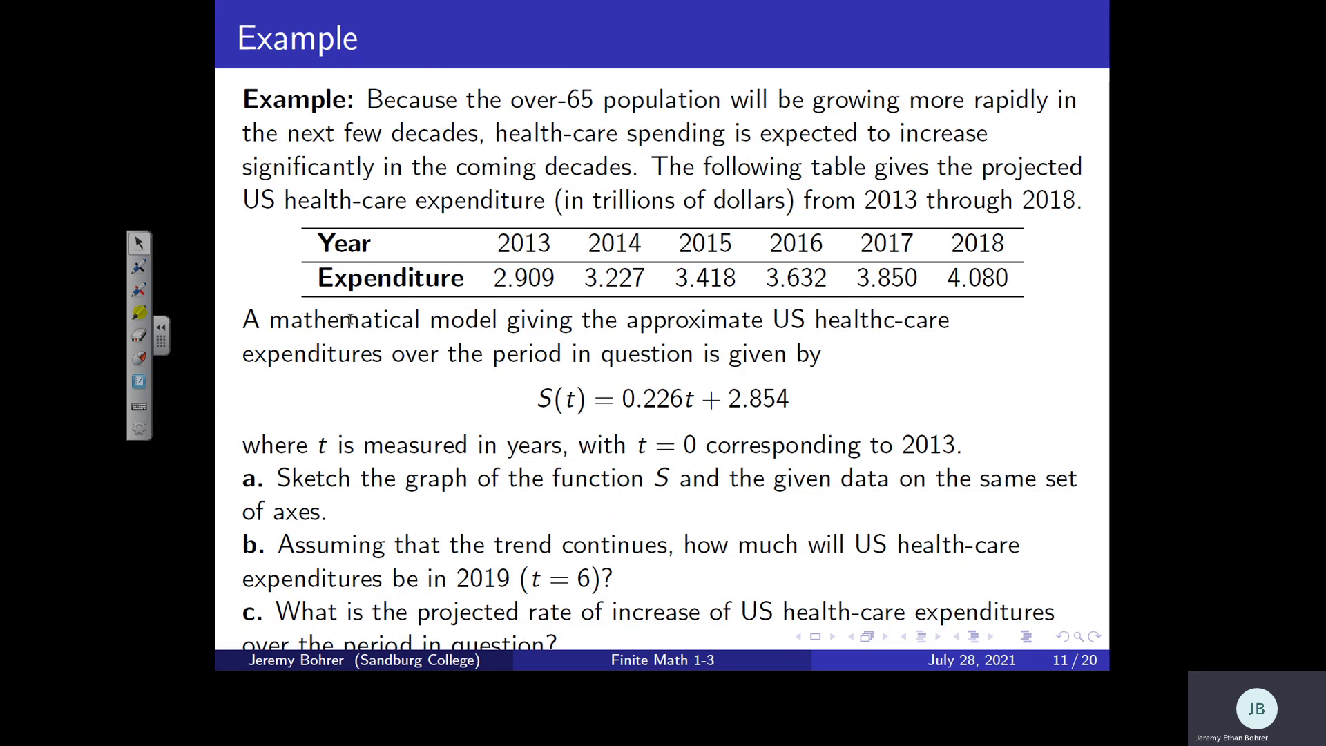
key("alt+Tab")
type("(5")
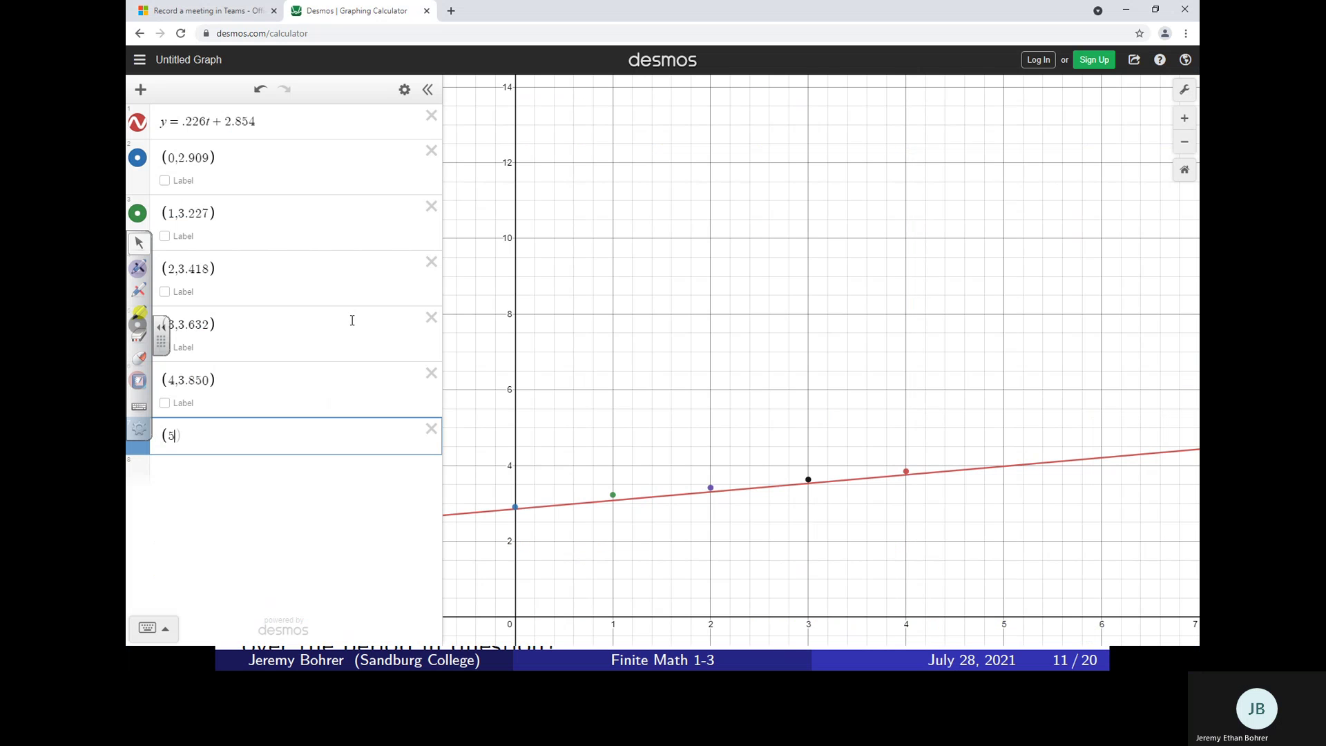
type(",4")
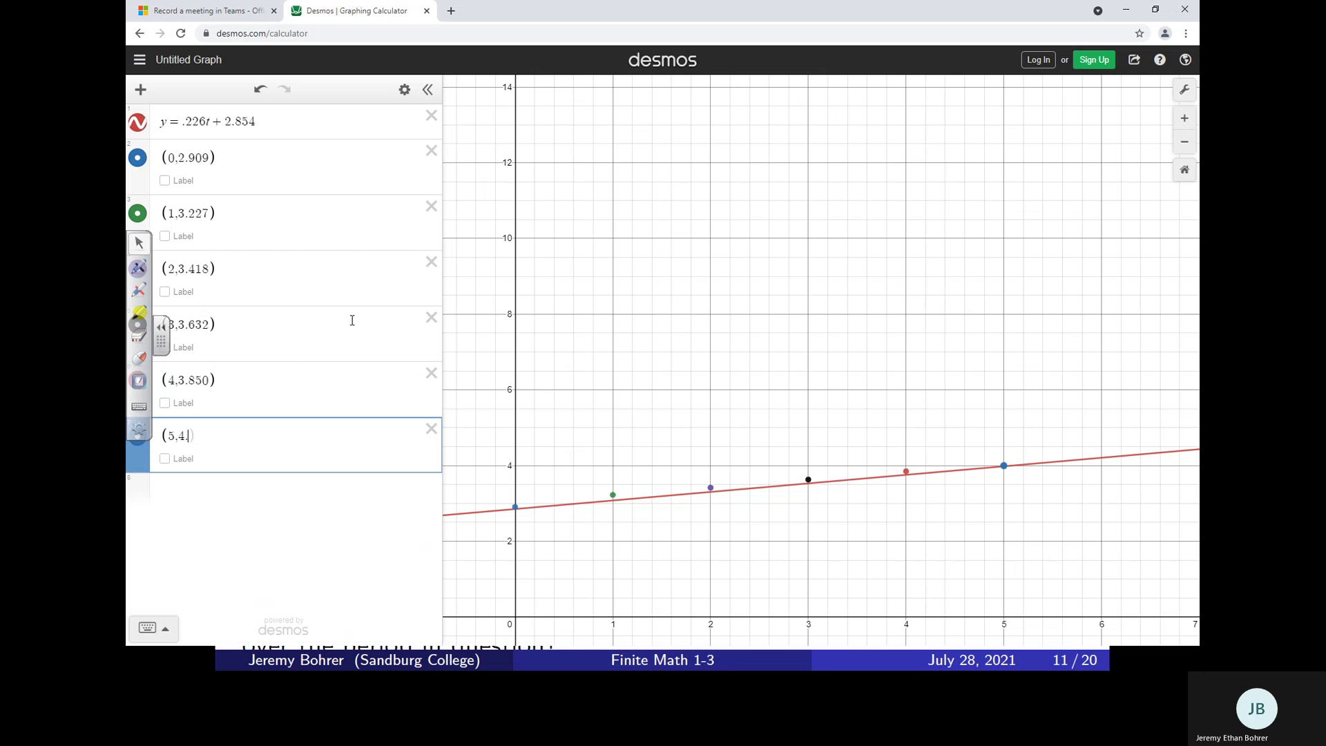
type(".080")
key("Return")
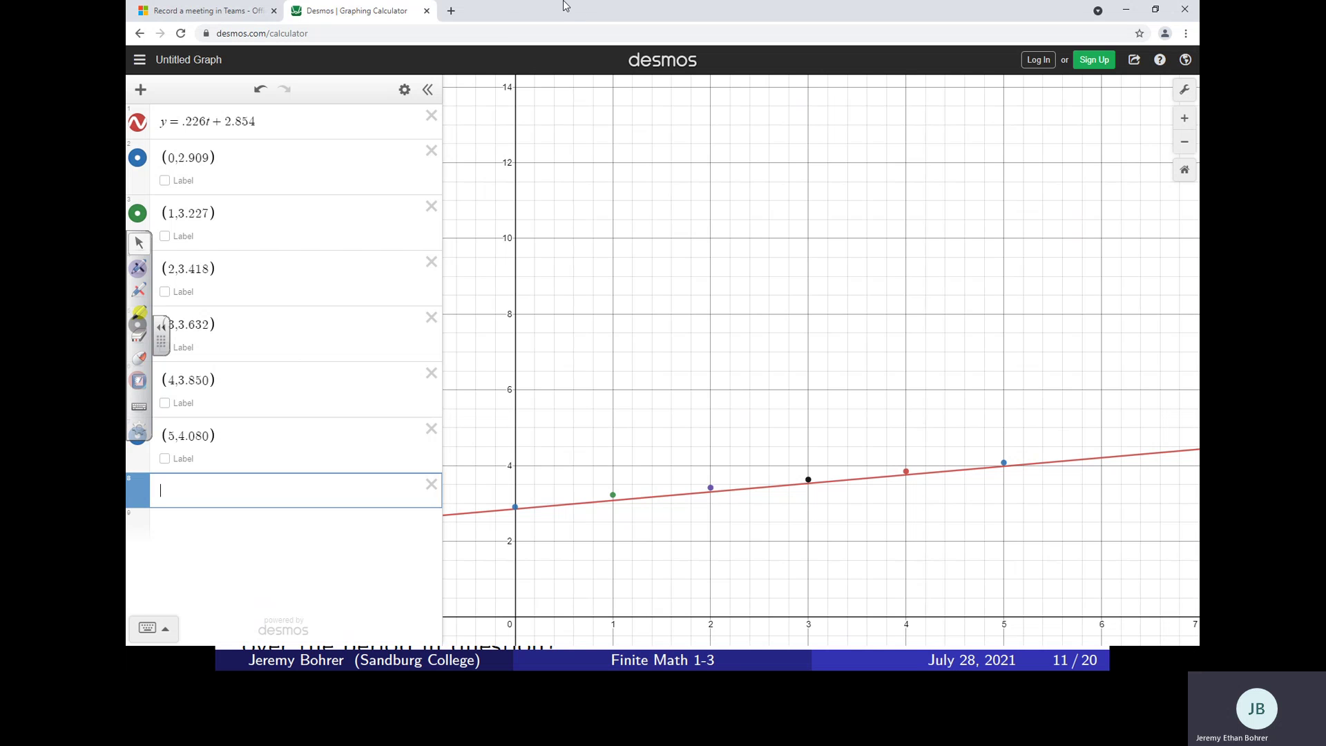
Step: Set the y-axis range to 2 ≤ y ≤ 5 in Graph Settings, then return to the example slide
left_click(1185, 95)
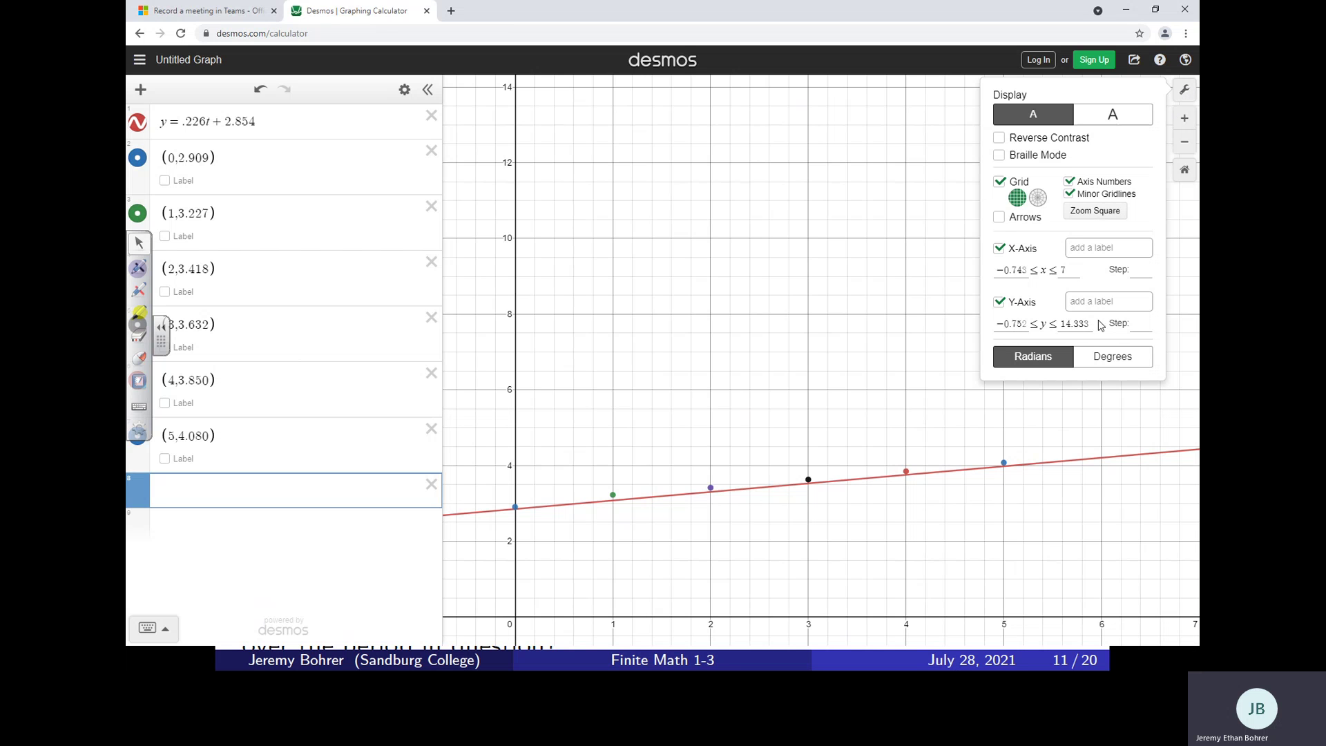
left_click_drag(1093, 322, 1056, 323)
type("5")
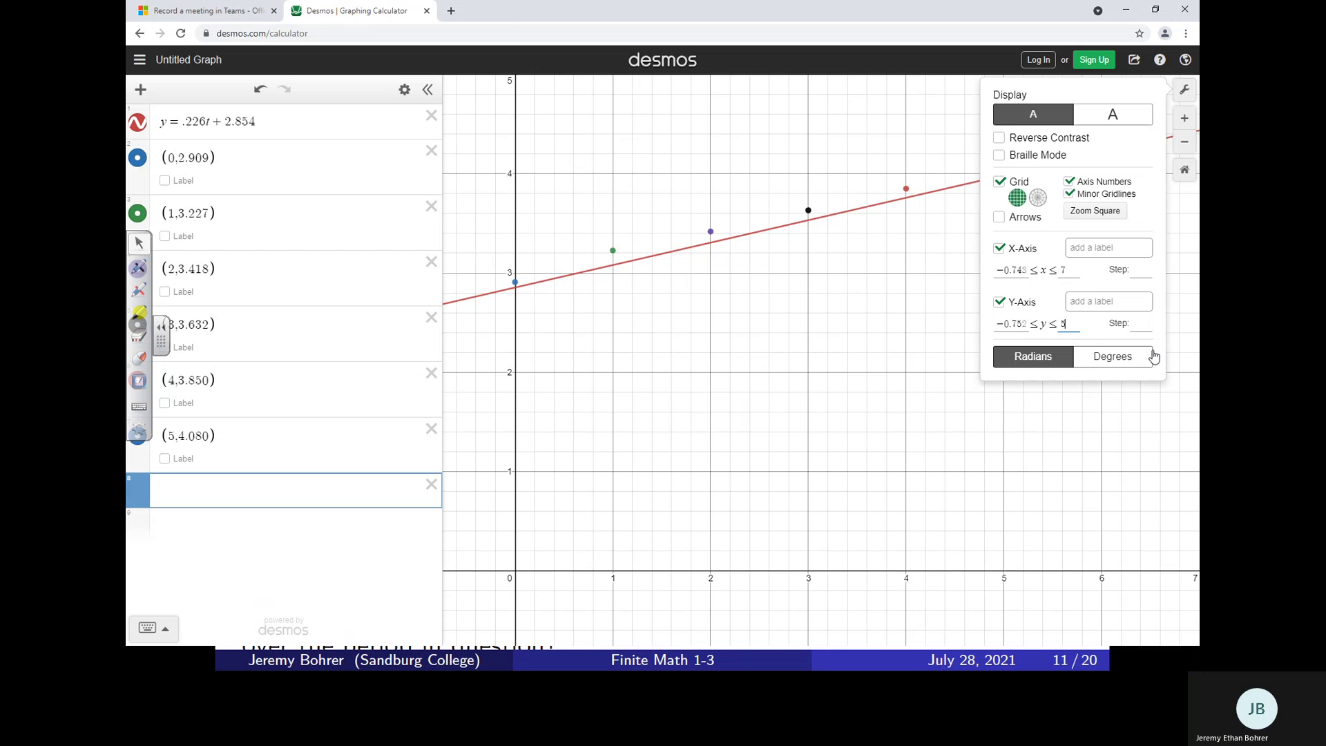
left_click(1029, 325)
key("BackSpace")
key("BackSpace")
key("BackSpace")
key("BackSpace")
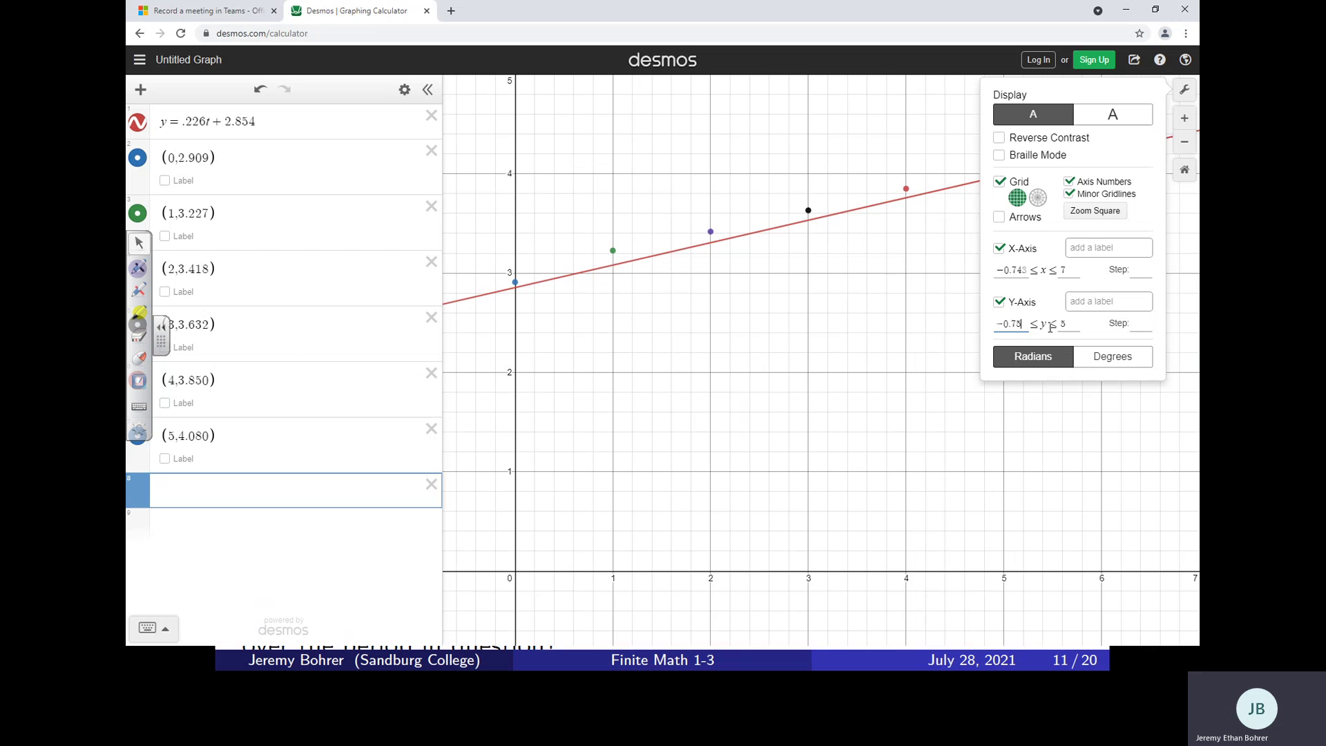
type(".2")
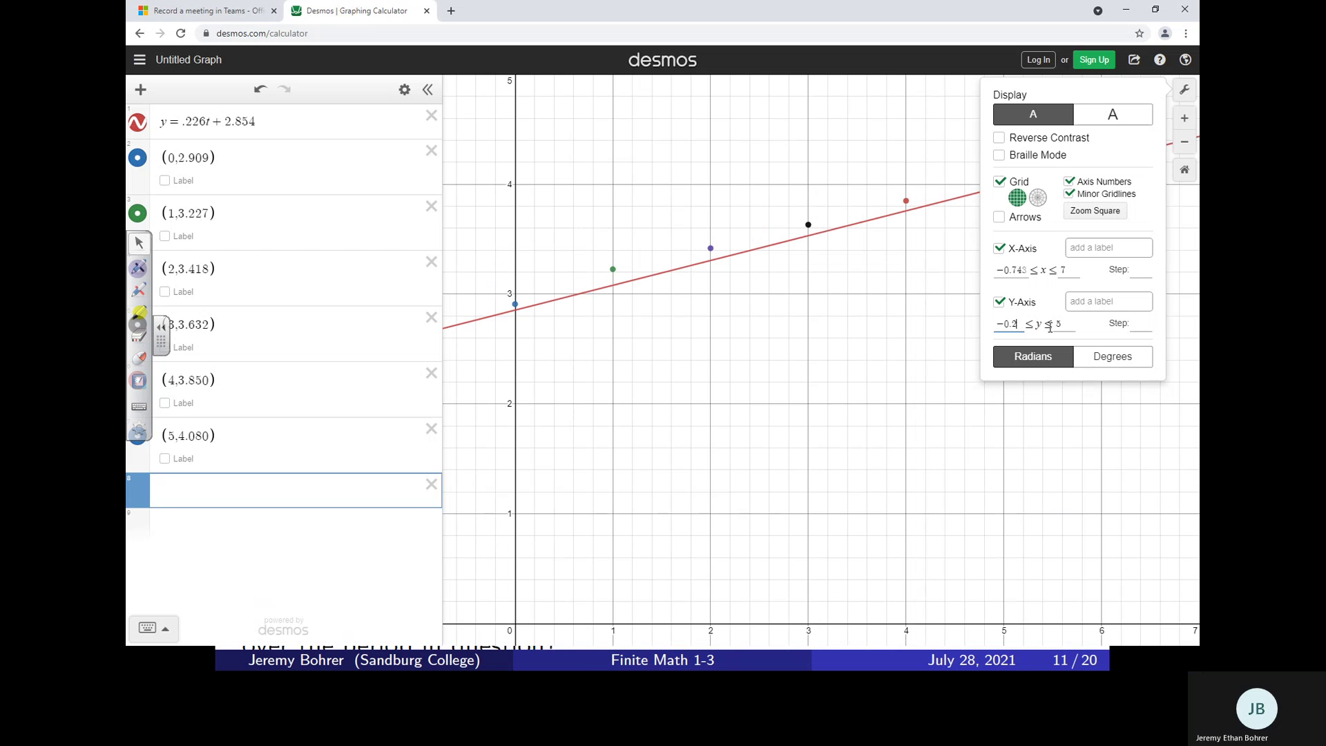
key("BackSpace")
key("BackSpace")
key("BackSpace")
key("BackSpace")
type("2")
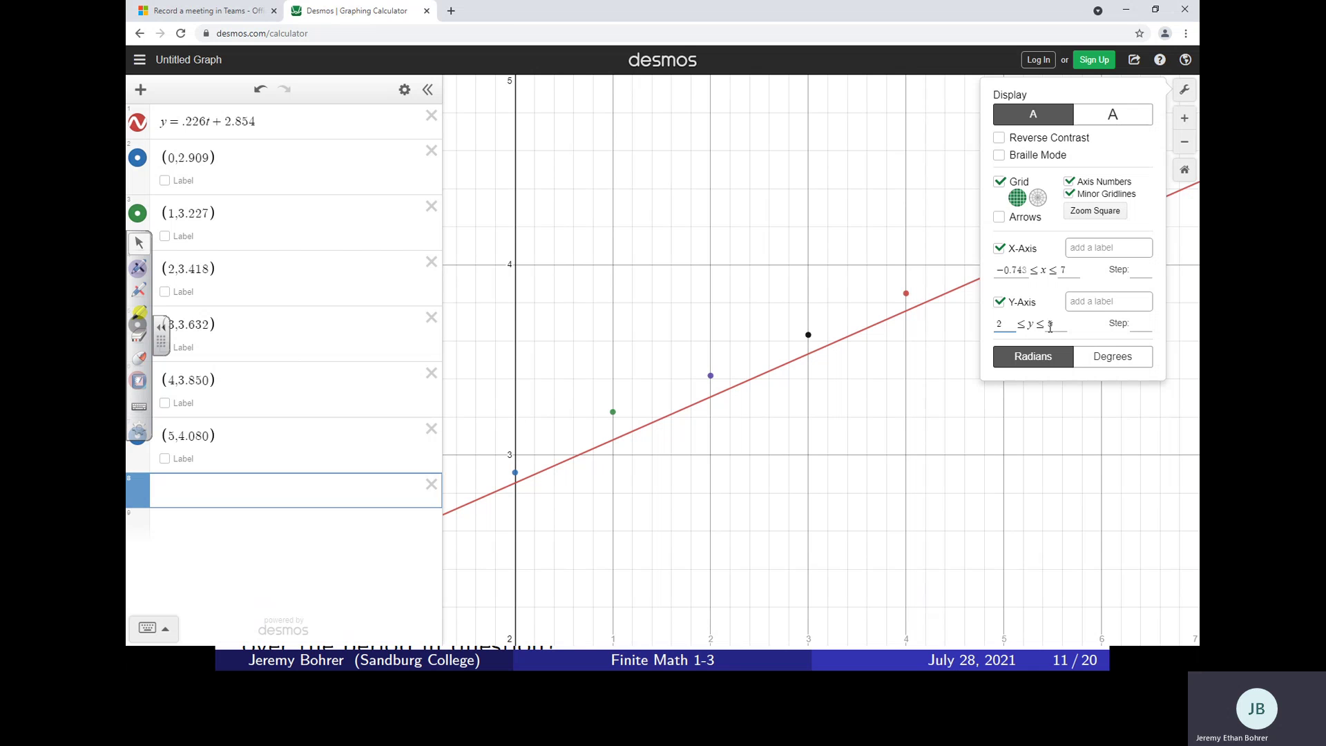
left_click(1184, 90)
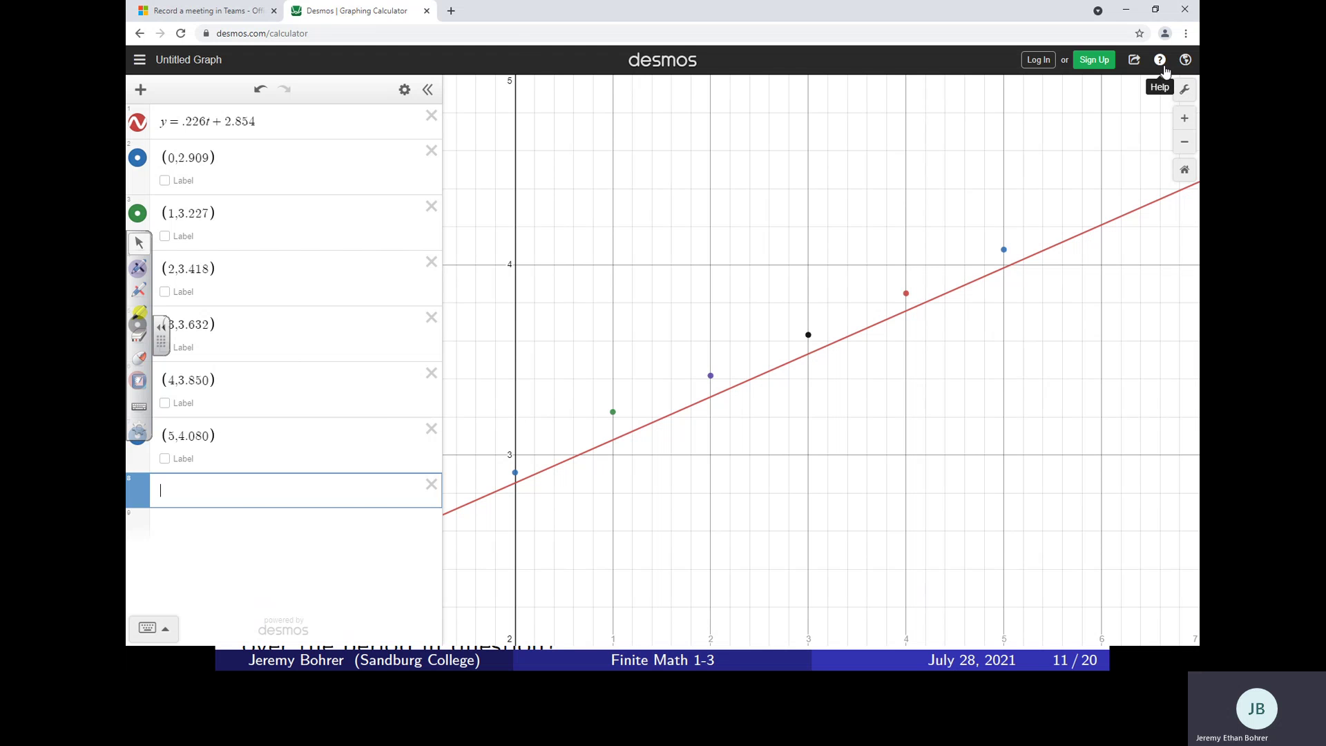
key("alt+Tab")
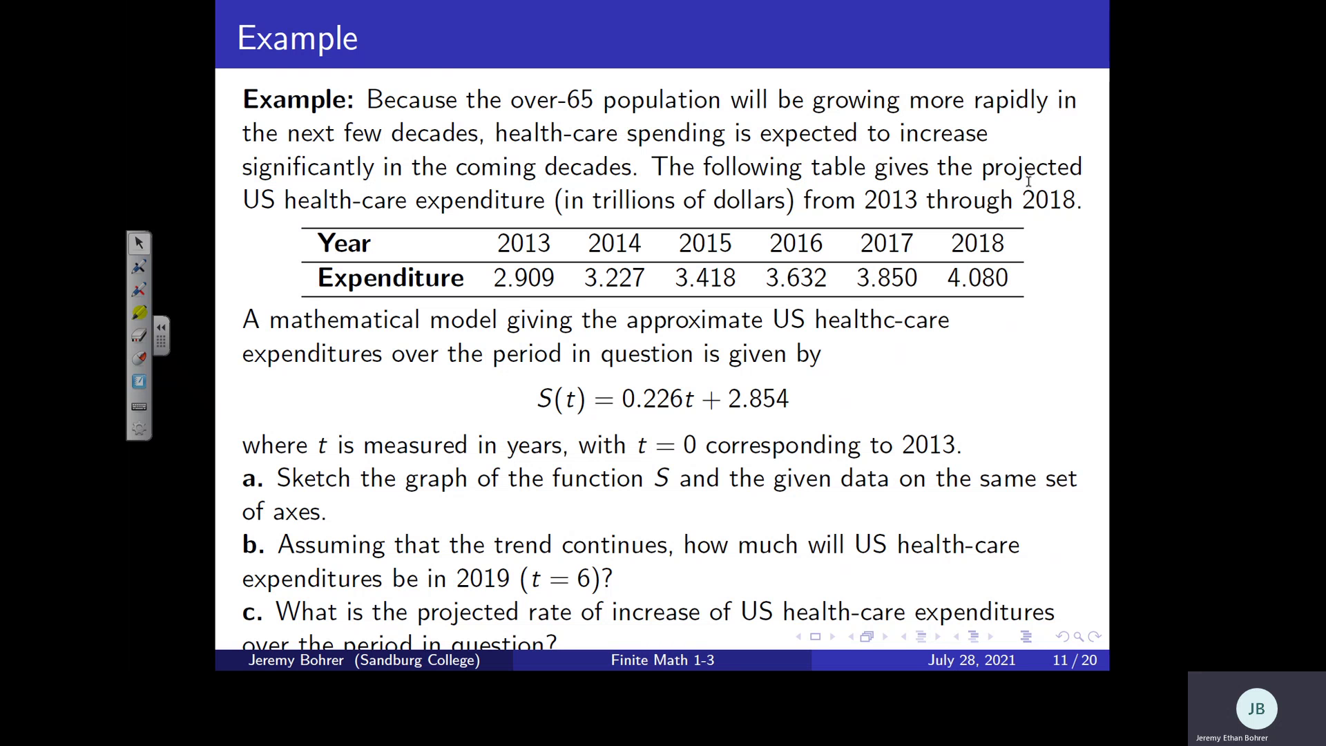
Step: In SMART Notebook, erase a mis-written mark and rewrite the part label below the S(t) equation
key("alt+Tab")
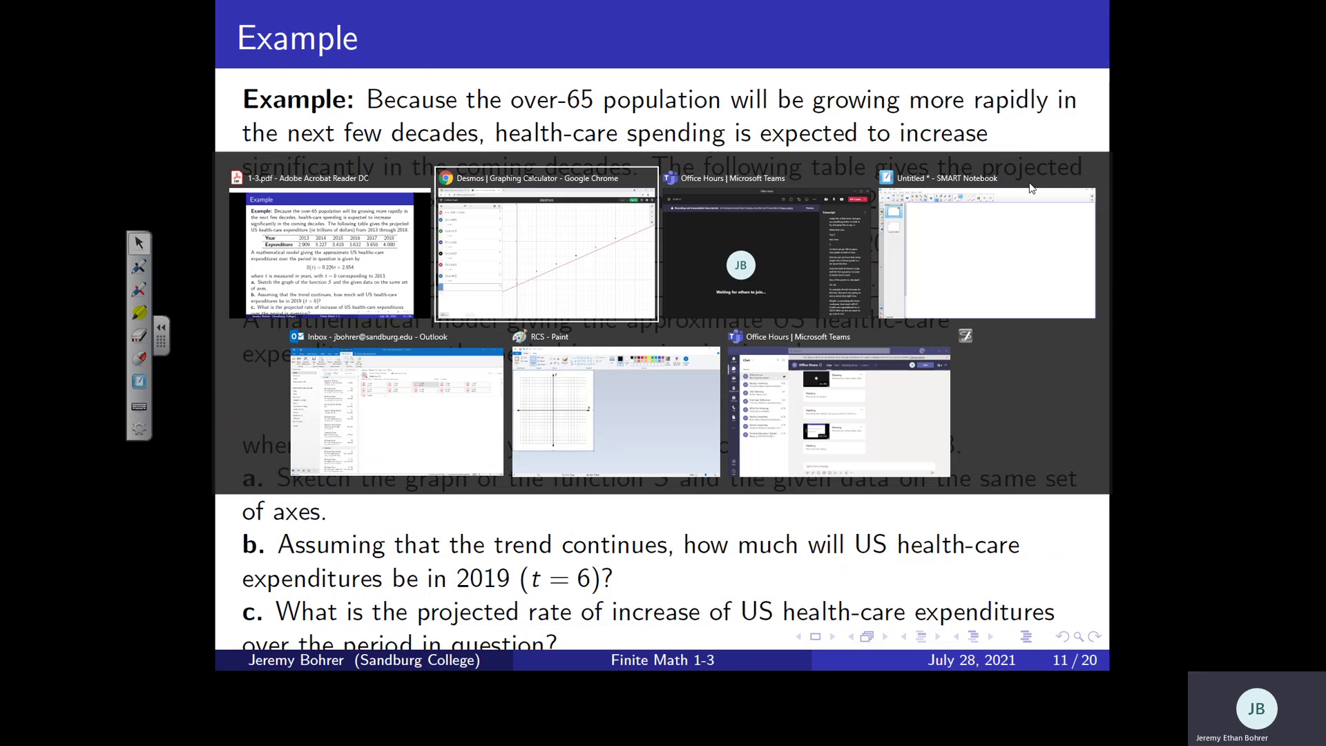
key("alt+Tab")
key("alt+Tab")
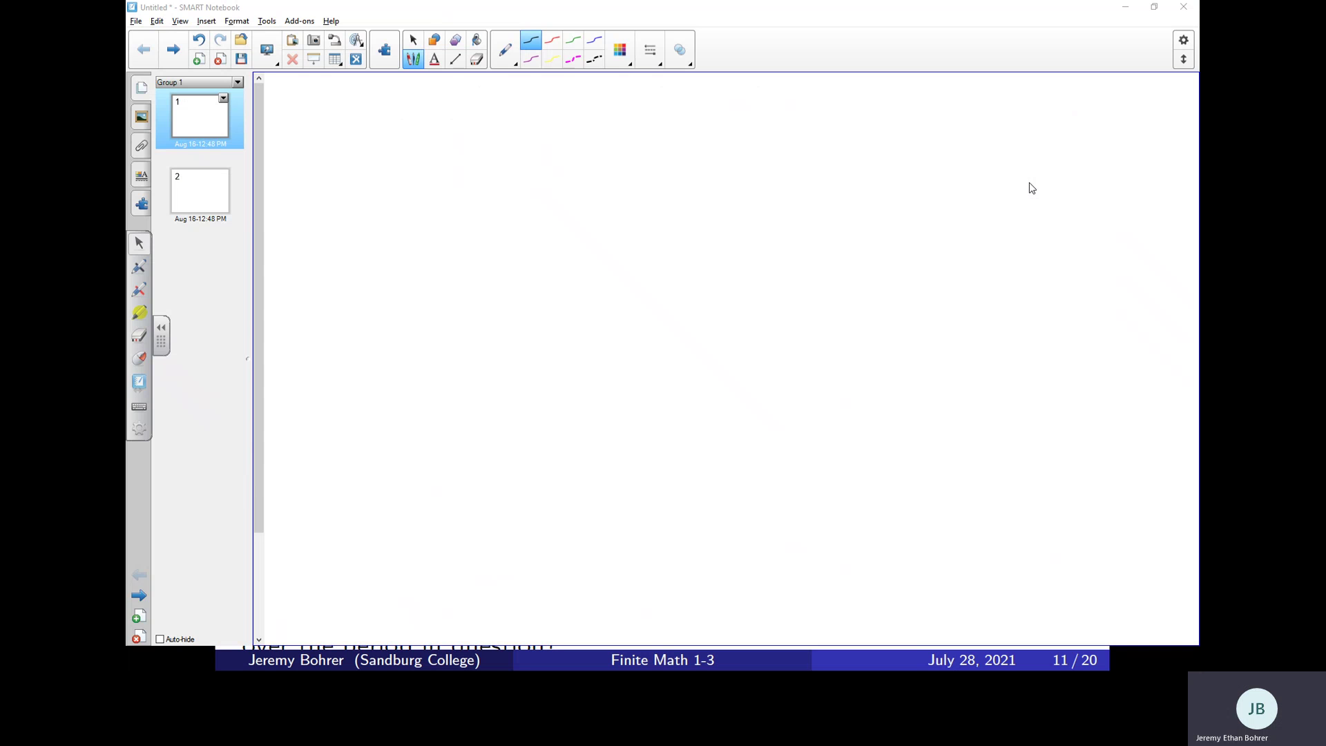
key("alt+Tab")
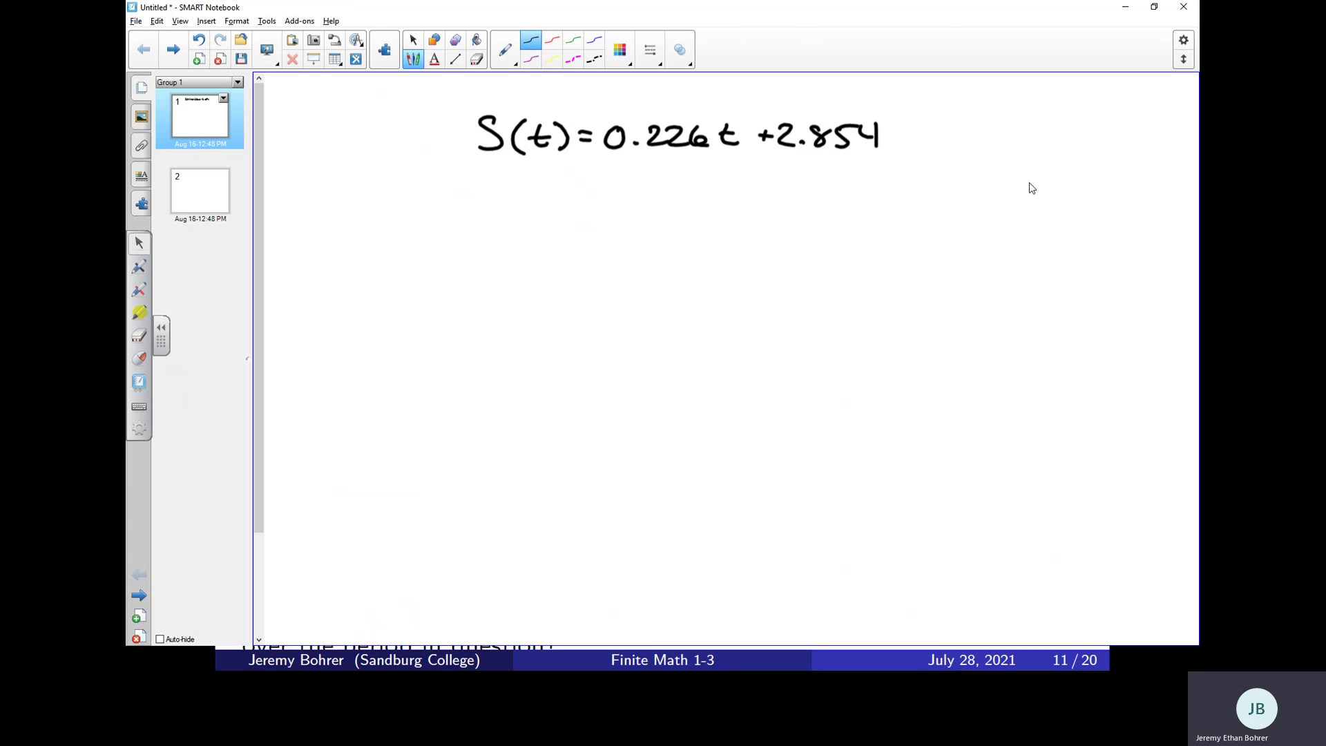
mouse_move(313, 234)
left_mouse_down()
mouse_move(301, 242)
mouse_move(319, 242)
left_mouse_up()
left_click(315, 220)
left_click(476, 58)
mouse_move(397, 216)
left_mouse_down()
mouse_move(310, 239)
mouse_move(330, 246)
left_mouse_up()
left_click(413, 58)
mouse_move(339, 216)
left_mouse_down()
mouse_move(343, 253)
mouse_move(325, 275)
left_mouse_up()
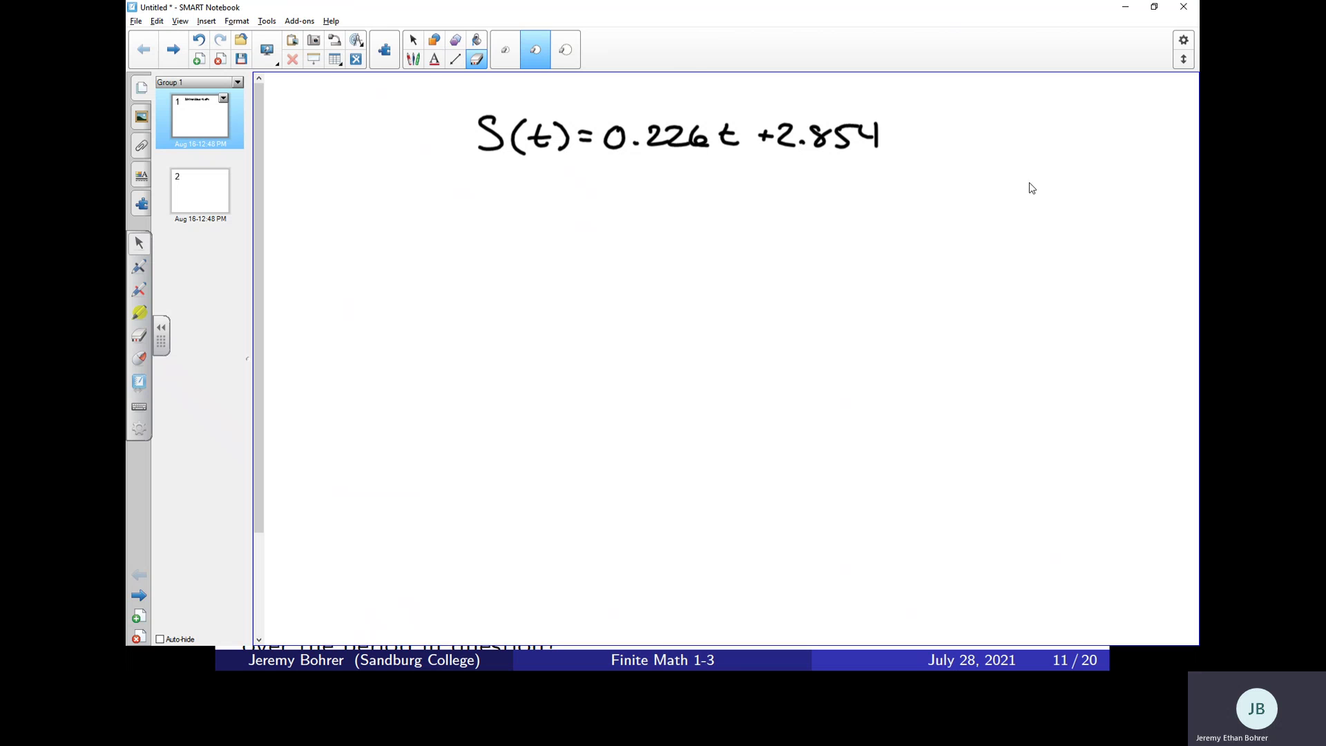
Step: Write 'b)' and 't=6' after rereading part b on the example slide
mouse_move(311, 217)
left_mouse_down()
mouse_move(314, 243)
mouse_move(340, 247)
left_mouse_up()
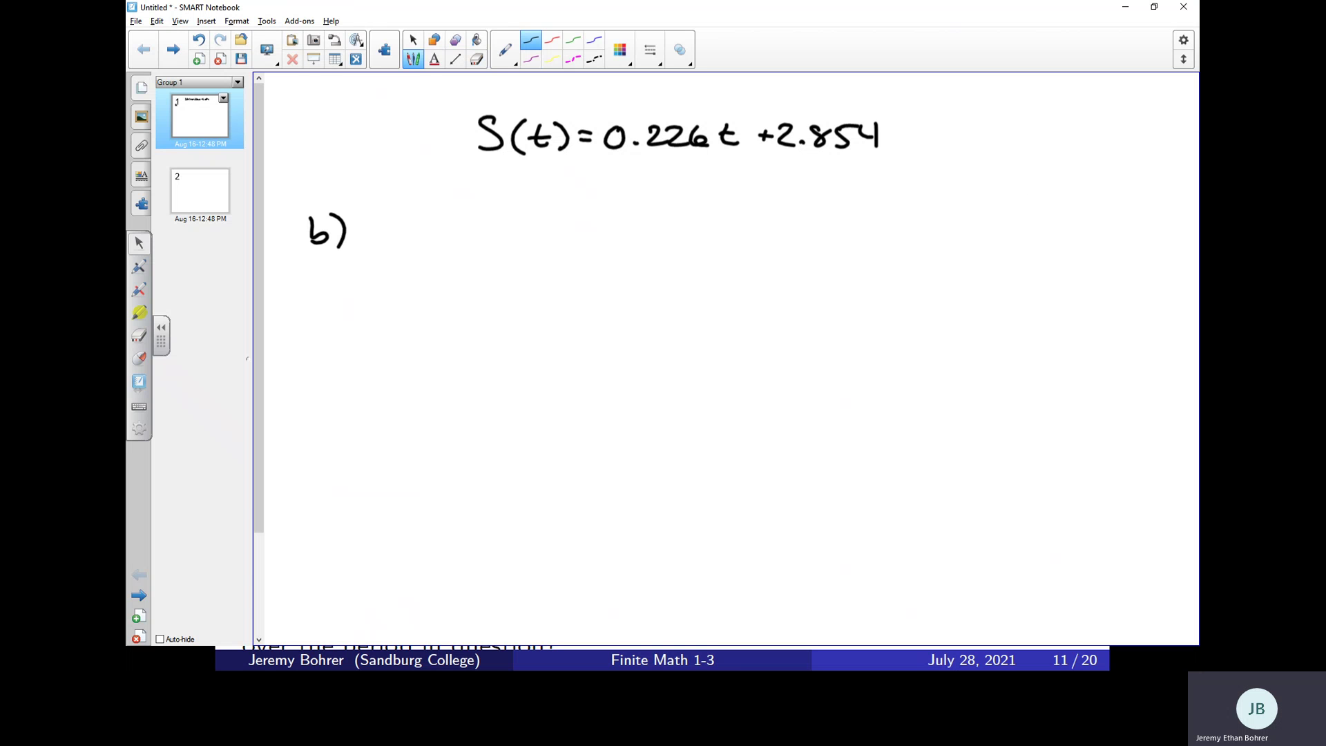
key("alt+Tab")
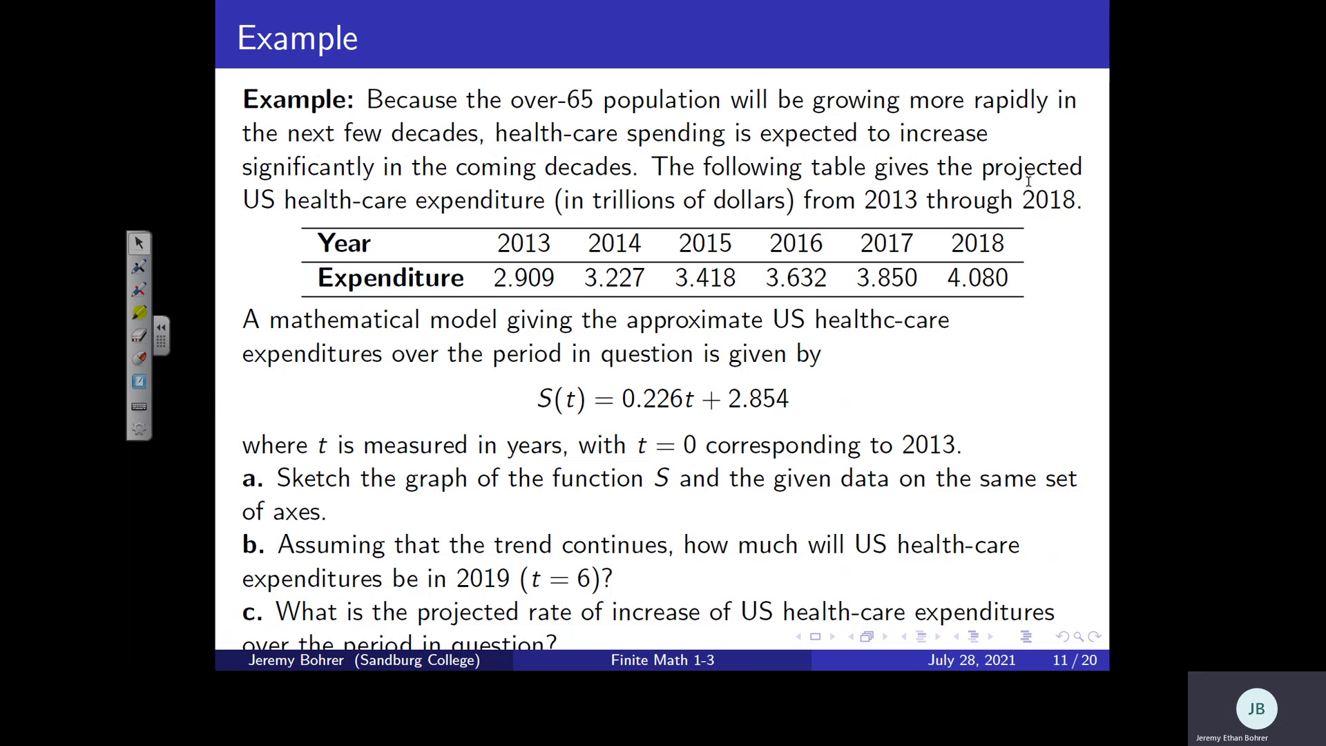
key("alt+Tab")
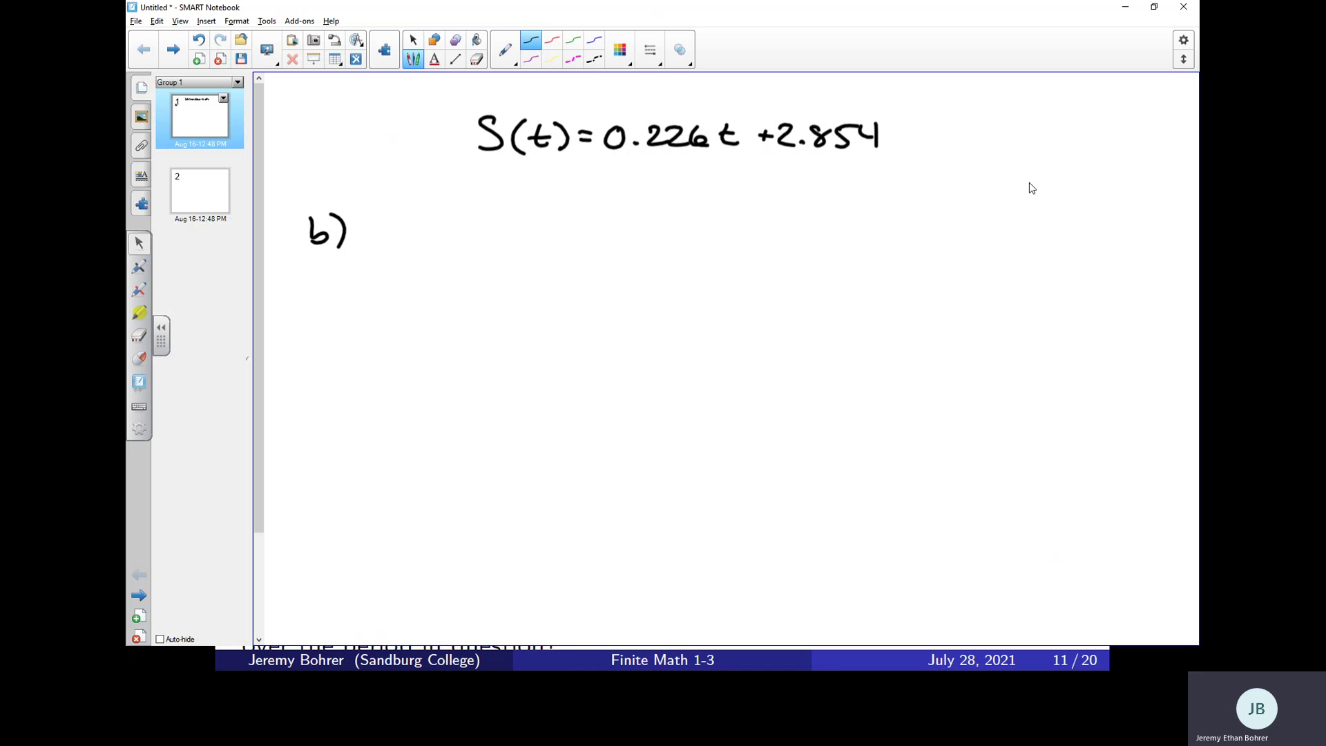
mouse_move(391, 211)
left_mouse_down()
mouse_move(407, 240)
mouse_move(404, 220)
mouse_move(425, 218)
left_mouse_up()
left_click_drag(415, 229, 435, 227)
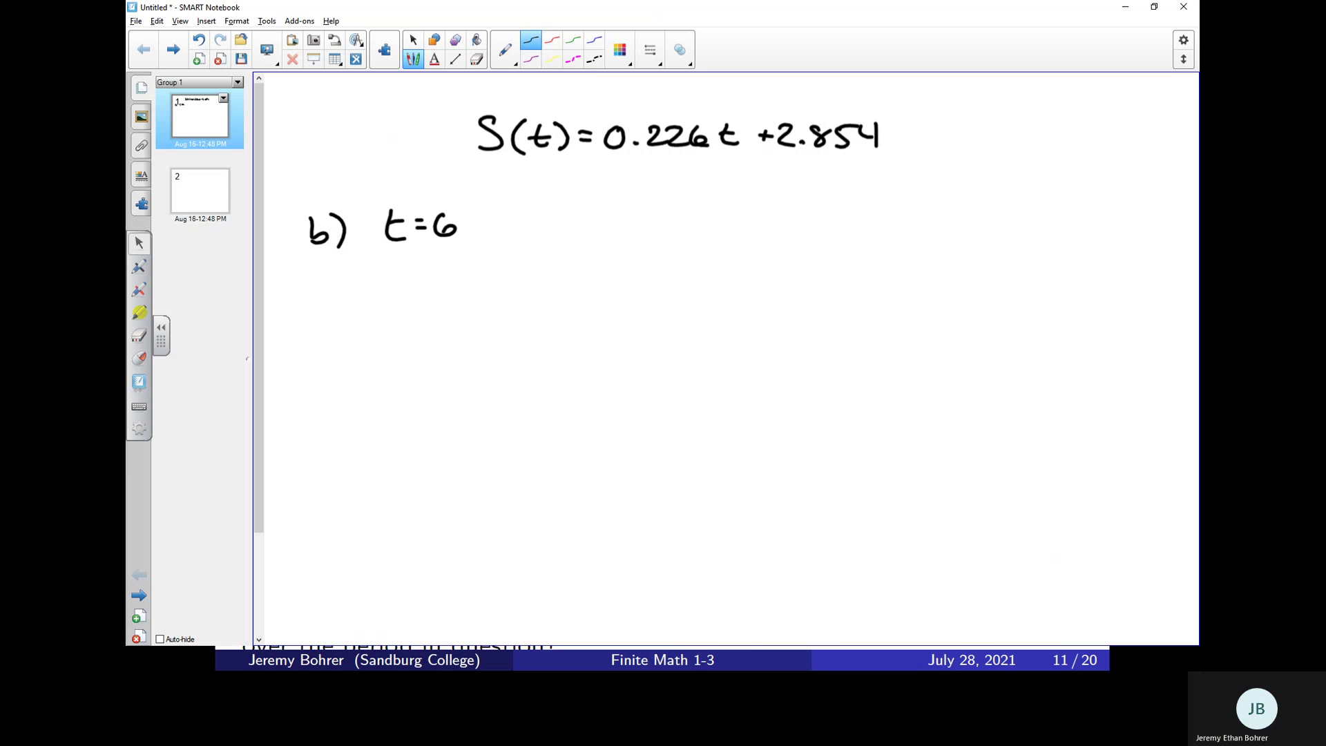
Step: Write S(6) = 0.226·6 + 2.854 = 4.21, then go back to the example slide
mouse_move(384, 277)
left_mouse_down()
mouse_move(368, 301)
mouse_move(387, 289)
mouse_move(401, 304)
mouse_move(450, 290)
mouse_move(442, 303)
mouse_move(482, 289)
mouse_move(549, 300)
mouse_move(565, 285)
mouse_move(588, 302)
mouse_move(738, 296)
left_mouse_up()
left_click(526, 296)
left_click(606, 293)
left_click(707, 295)
left_click_drag(736, 271, 767, 280)
left_click_drag(763, 271, 764, 283)
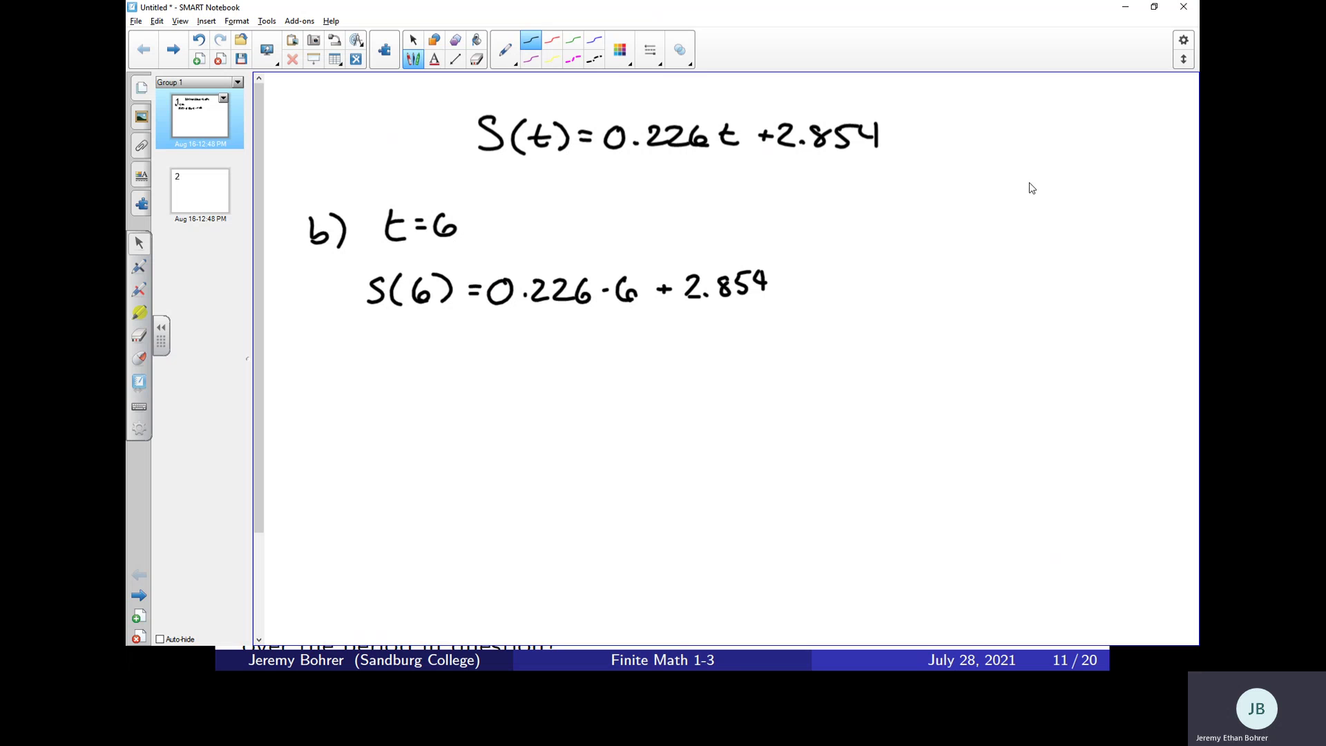
left_click_drag(780, 278, 821, 279)
mouse_move(817, 271)
left_mouse_down()
mouse_move(846, 277)
mouse_move(867, 294)
left_mouse_up()
left_click(830, 286)
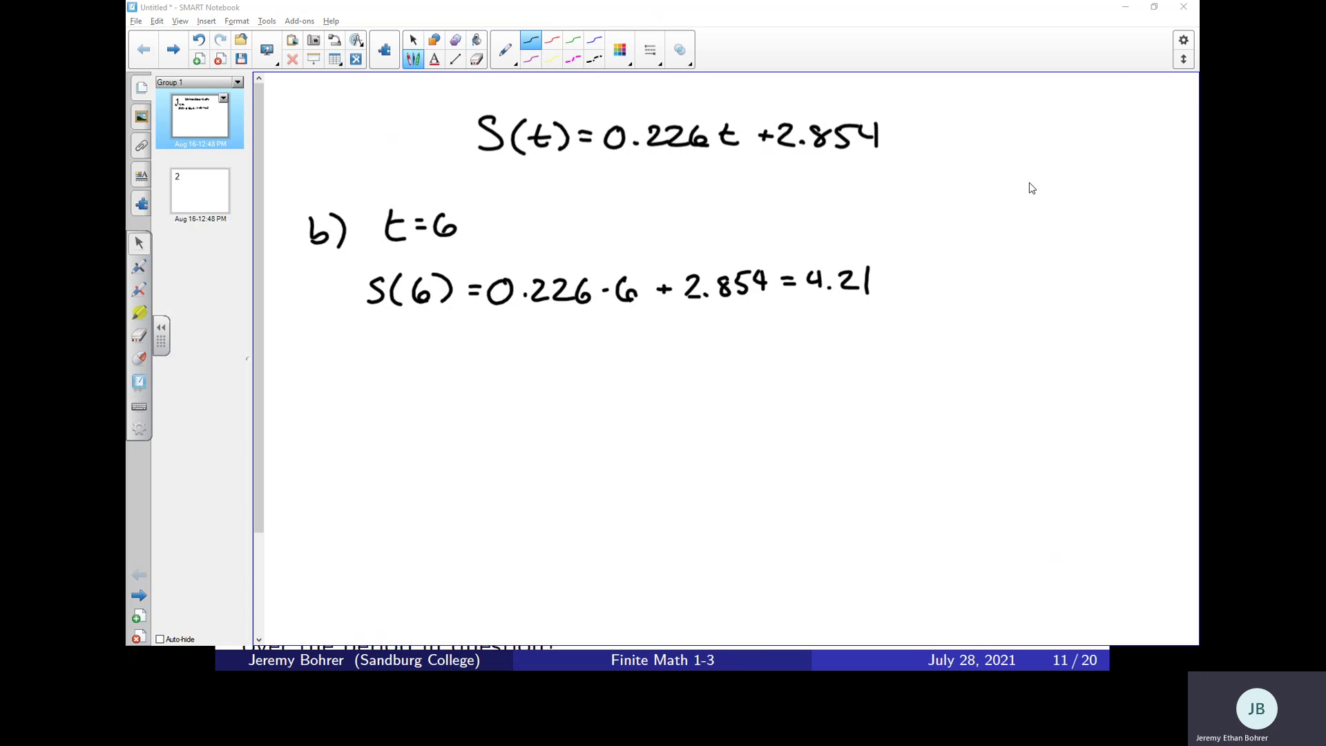
key("alt+Tab")
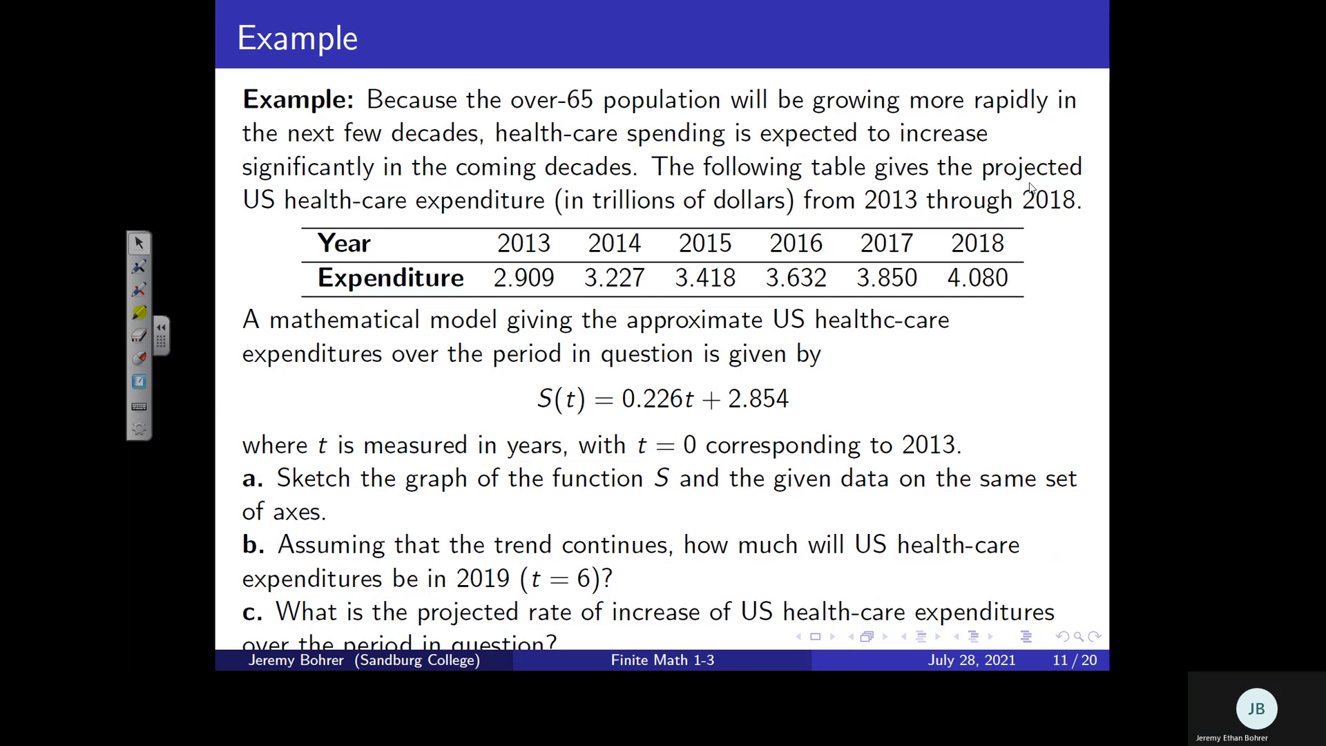
key("alt+Tab")
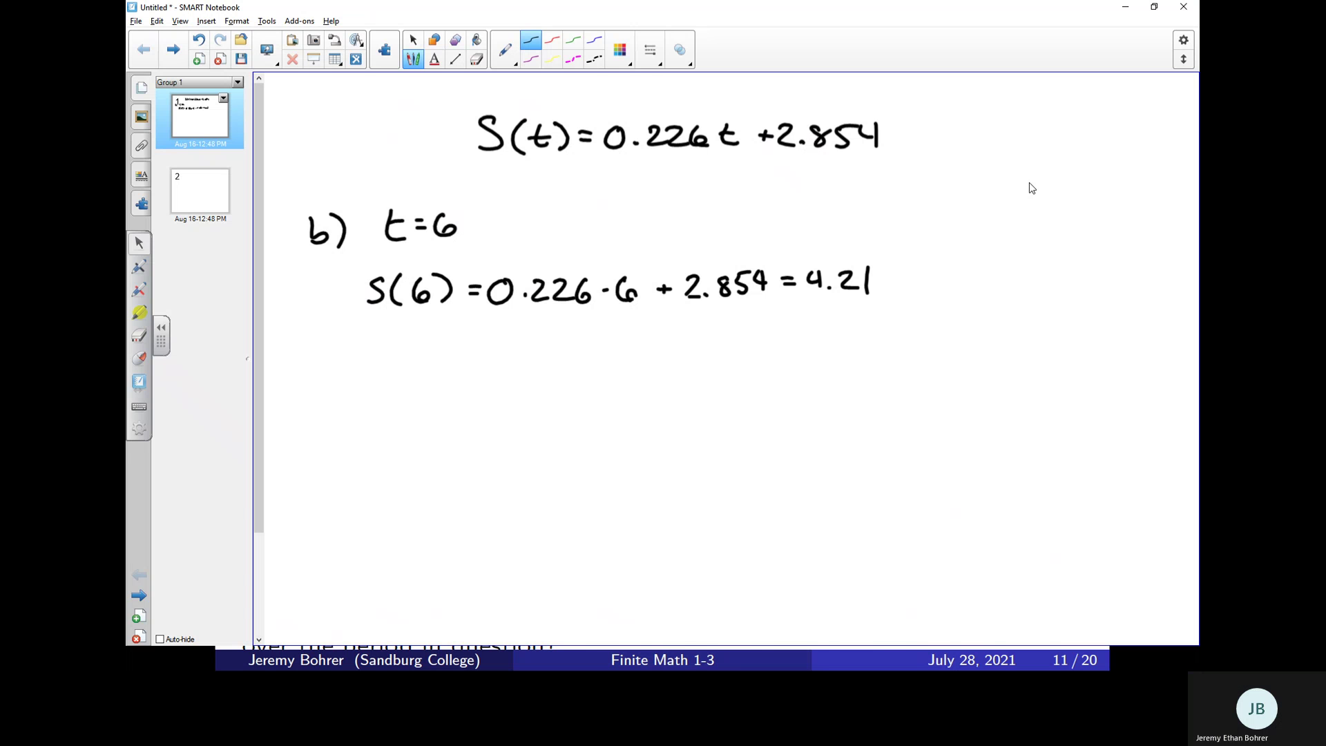
key("alt+Tab")
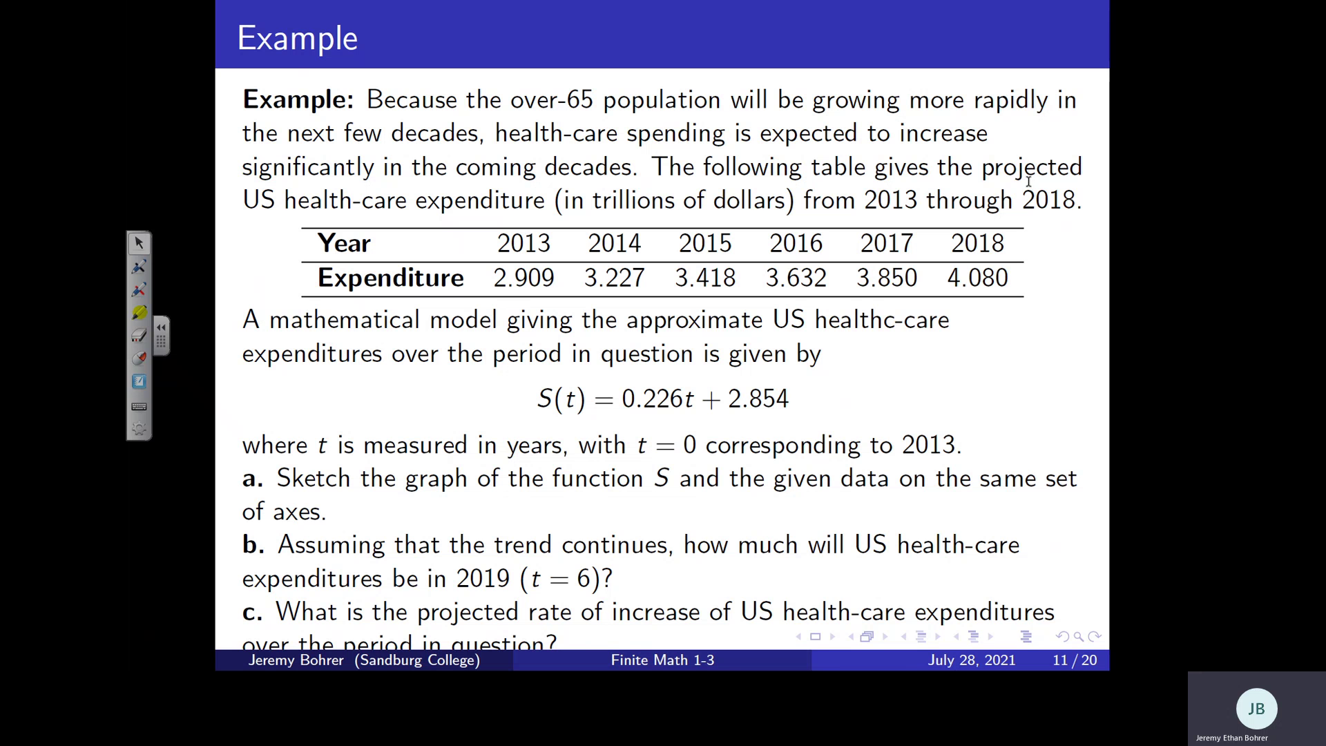
Step: Back in SMART Notebook, write 'c) rate of increase = slope' below part b
key("alt+Tab")
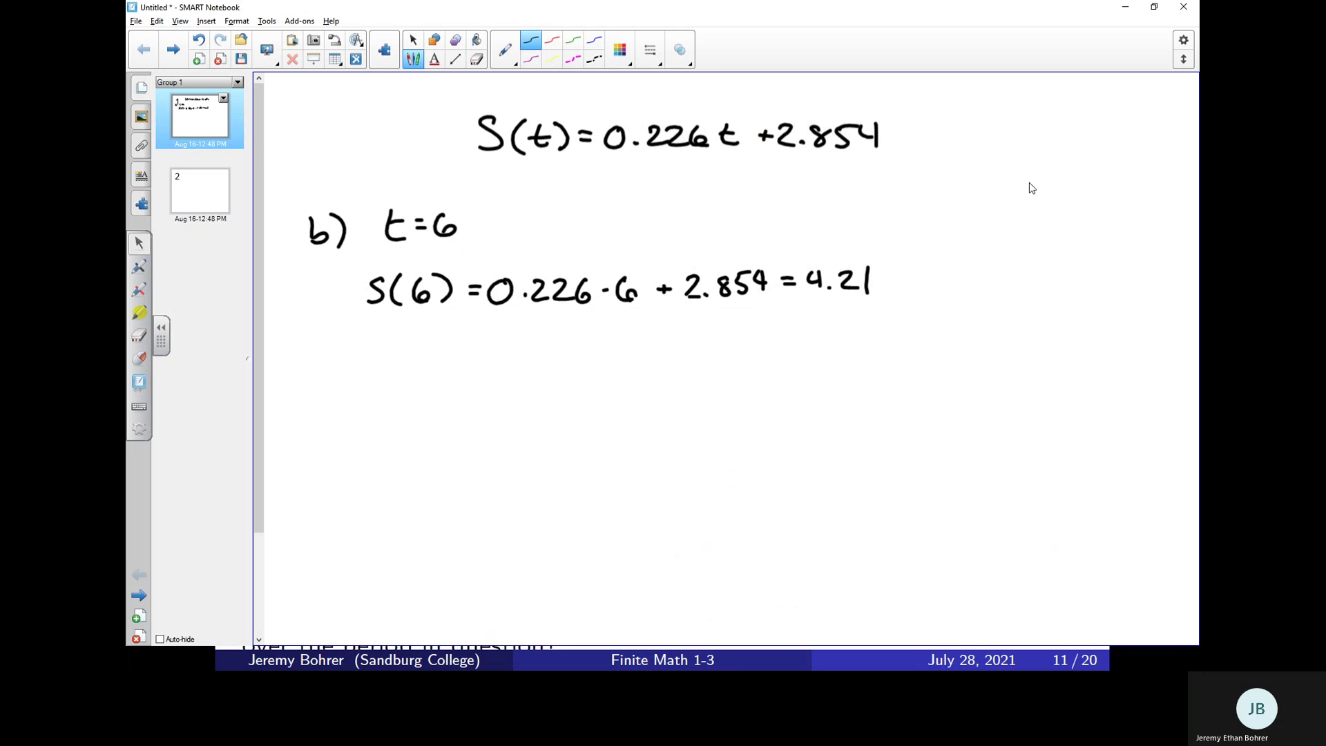
mouse_move(332, 365)
left_mouse_down()
mouse_move(380, 361)
mouse_move(379, 375)
mouse_move(433, 374)
left_mouse_up()
left_click(442, 370)
mouse_move(417, 356)
left_mouse_down()
mouse_move(460, 372)
mouse_move(494, 361)
left_mouse_up()
mouse_move(532, 346)
left_mouse_down()
mouse_move(509, 373)
mouse_move(533, 353)
mouse_move(557, 373)
left_mouse_up()
left_click(558, 350)
left_click_drag(565, 373, 620, 363)
mouse_move(623, 368)
left_mouse_down()
mouse_move(652, 377)
mouse_move(688, 360)
mouse_move(690, 374)
mouse_move(731, 359)
mouse_move(734, 371)
left_mouse_up()
mouse_move(756, 361)
left_mouse_down()
mouse_move(769, 363)
mouse_move(756, 379)
left_mouse_up()
mouse_move(788, 349)
left_mouse_down()
mouse_move(758, 377)
mouse_move(795, 373)
left_mouse_up()
mouse_move(803, 360)
left_mouse_down()
mouse_move(801, 392)
mouse_move(816, 373)
mouse_move(844, 373)
left_mouse_up()
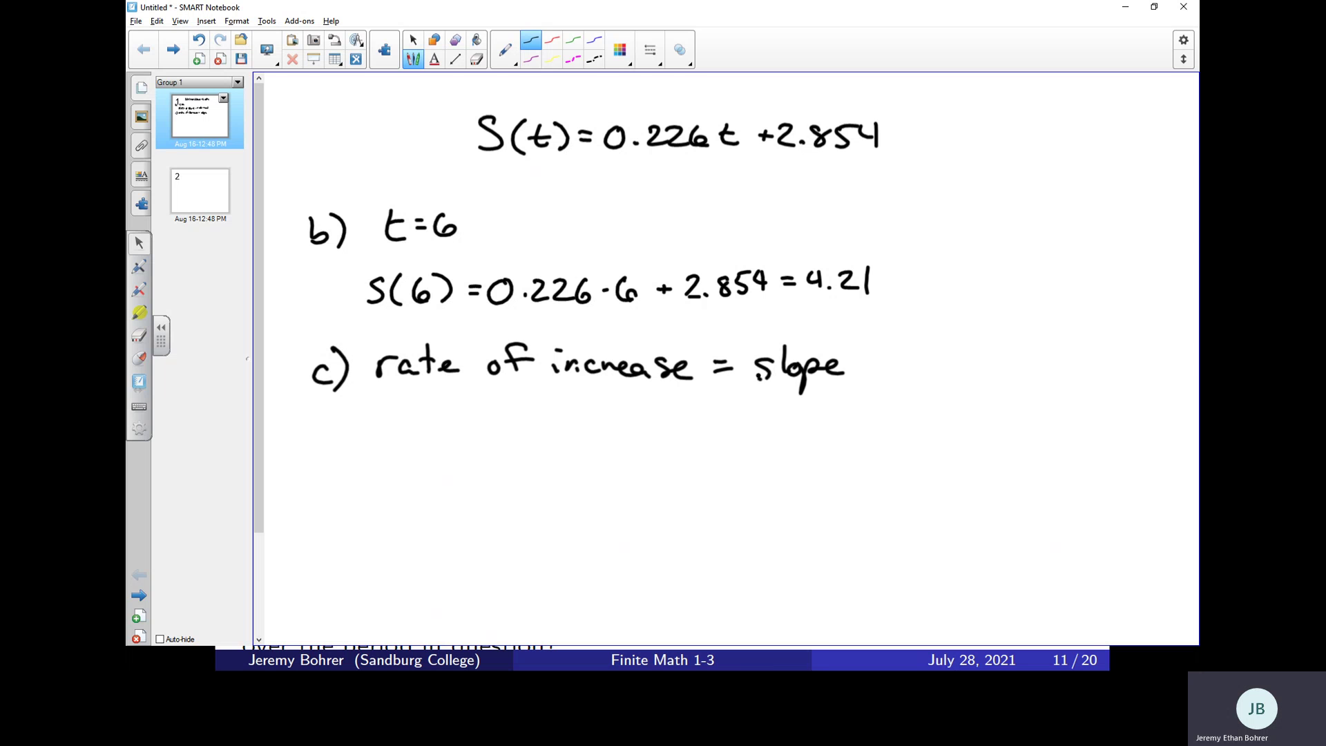
Step: Write 'm = 0.226' beneath the slope statement
mouse_move(529, 417)
left_mouse_down()
mouse_move(555, 429)
mouse_move(579, 418)
left_mouse_up()
mouse_move(566, 429)
left_mouse_down()
mouse_move(615, 407)
mouse_move(659, 412)
mouse_move(668, 427)
left_mouse_up()
left_click(633, 424)
left_click_drag(665, 409, 688, 427)
left_click_drag(706, 408, 702, 417)
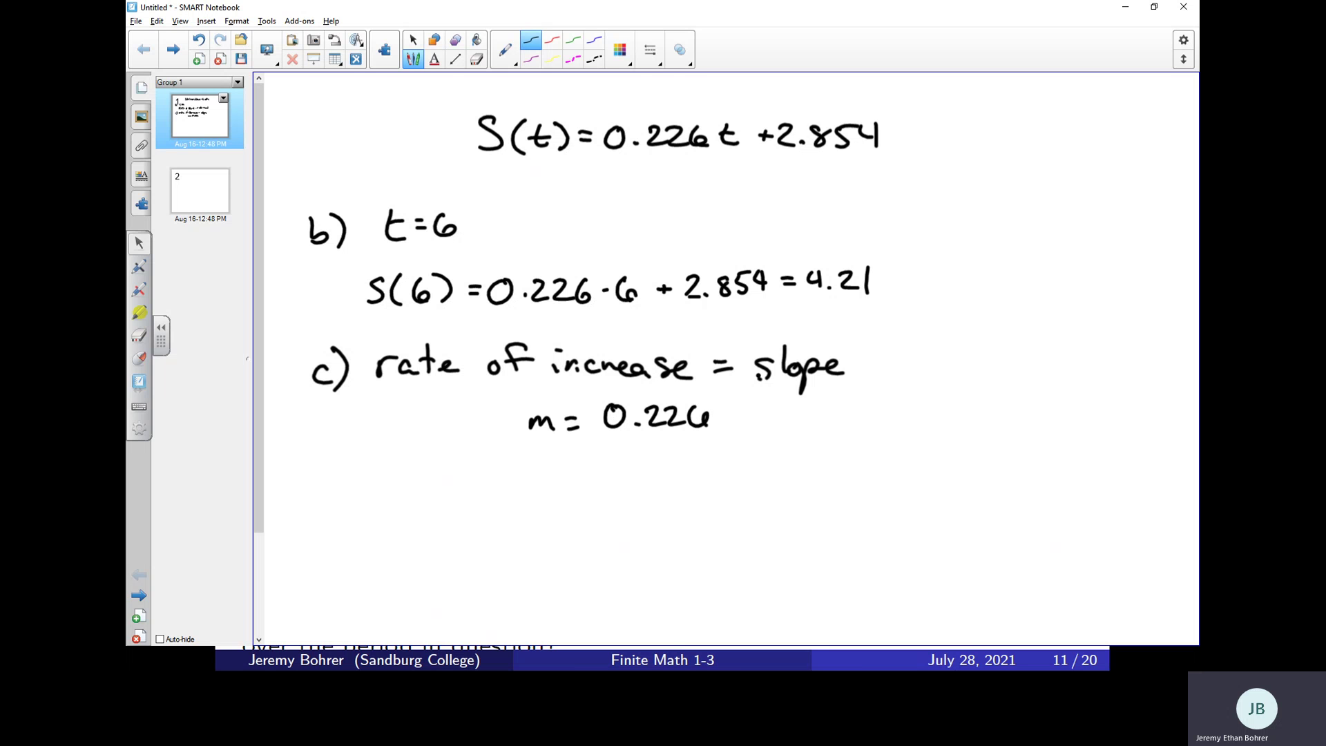